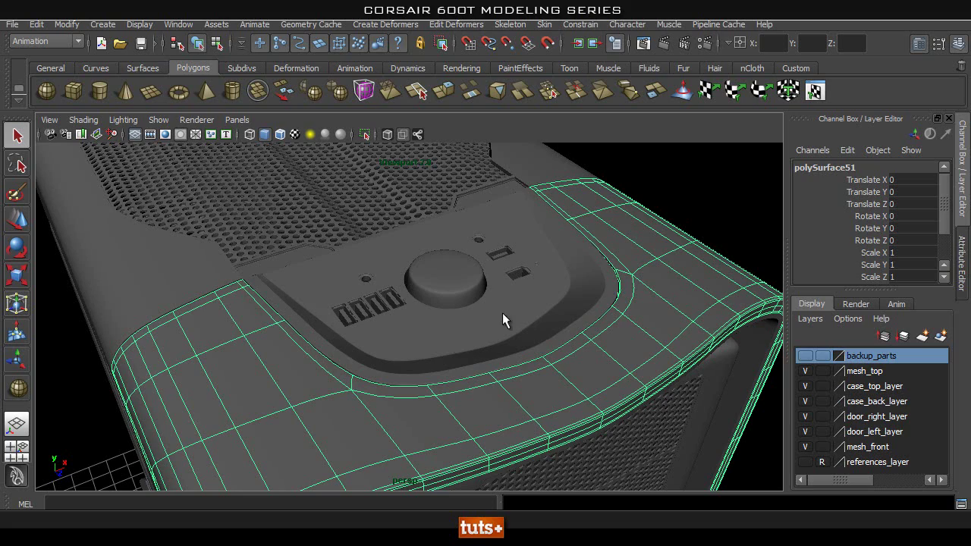
# - Examine the control panel on the case's top front, including the knob, the port slots and the round jack holes
pyautogui.keyDown('alt'); pyautogui.moveTo(531, 308); pyautogui.dragTo(224, 310); pyautogui.keyUp('alt')
pyautogui.keyDown('alt'); pyautogui.moveTo(613, 280); pyautogui.dragTo(531, 334); pyautogui.keyUp('alt')
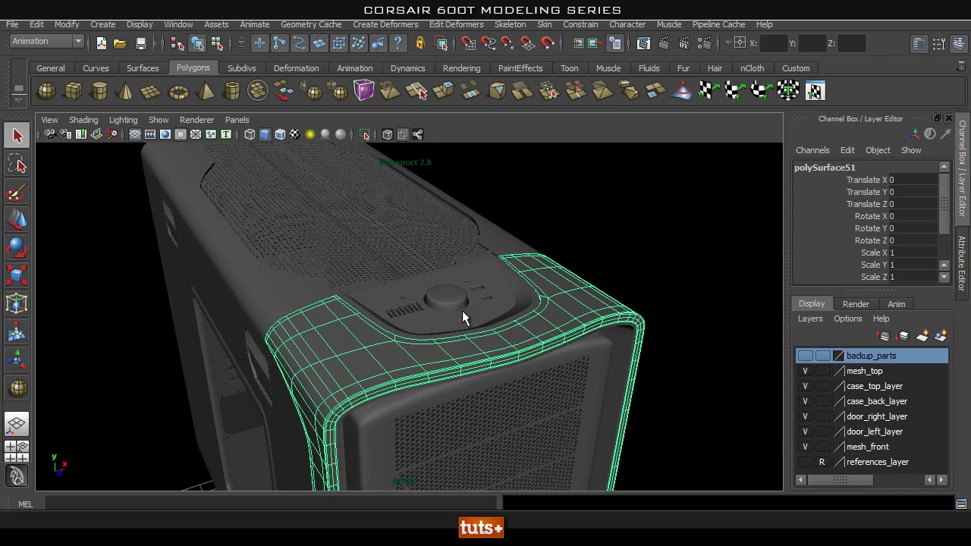
pyautogui.keyDown('alt'); pyautogui.moveTo(457, 312); pyautogui.dragTo(479, 321, button='right'); pyautogui.keyUp('alt')
pyautogui.keyDown('alt'); pyautogui.moveTo(479, 321); pyautogui.dragTo(504, 362); pyautogui.keyUp('alt')
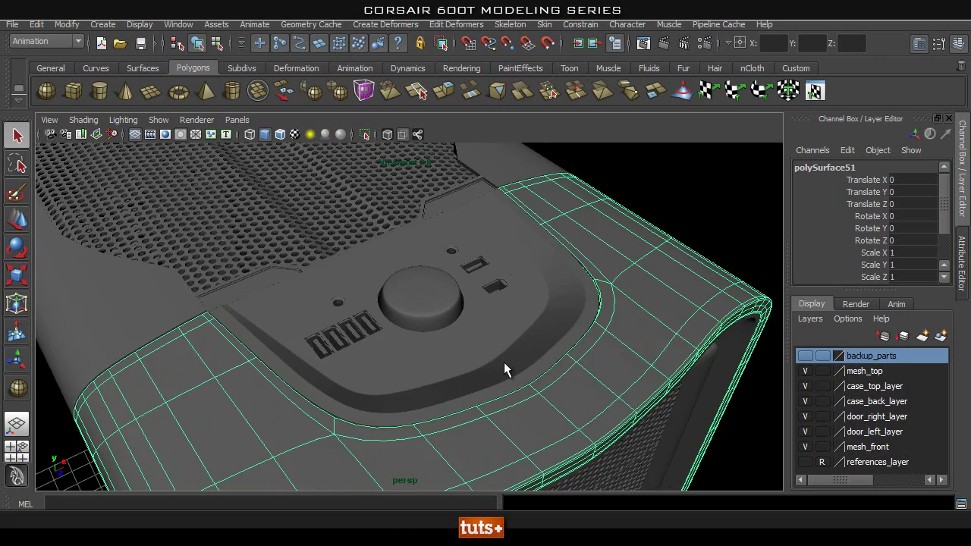
pyautogui.keyDown('alt'); pyautogui.moveTo(475, 323); pyautogui.dragTo(462, 346, button='middle'); pyautogui.keyUp('alt')
pyautogui.scroll(4, 325, 381)
pyautogui.keyDown('alt'); pyautogui.moveTo(316, 383); pyautogui.dragTo(376, 329, button='middle'); pyautogui.keyUp('alt')
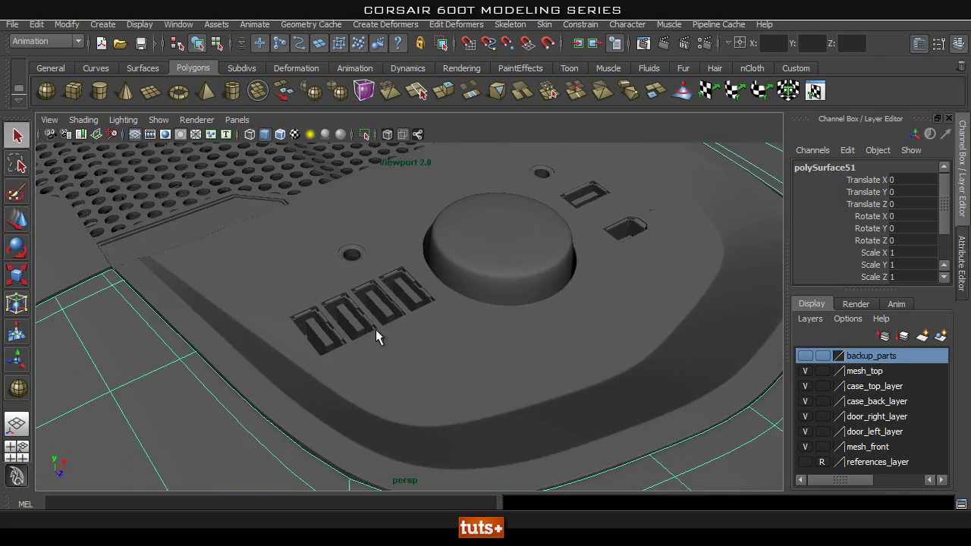
pyautogui.keyDown('alt'); pyautogui.moveTo(376, 332); pyautogui.dragTo(334, 291); pyautogui.keyUp('alt')
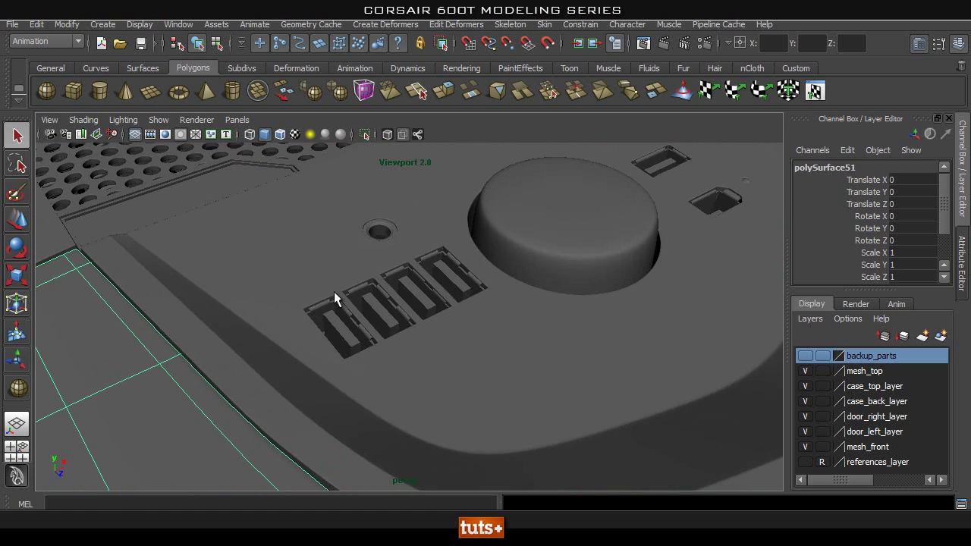
pyautogui.keyDown('alt'); pyautogui.moveTo(373, 334); pyautogui.dragTo(453, 337); pyautogui.keyUp('alt')
pyautogui.keyDown('alt'); pyautogui.moveTo(400, 375); pyautogui.dragTo(333, 352, button='middle'); pyautogui.keyUp('alt')
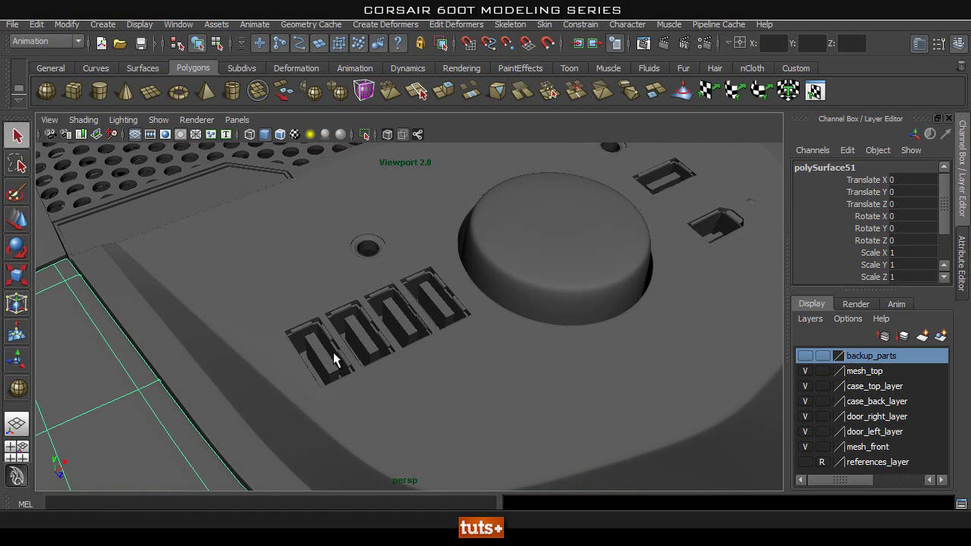
pyautogui.keyDown('alt'); pyautogui.moveTo(409, 310); pyautogui.dragTo(438, 275); pyautogui.keyUp('alt')
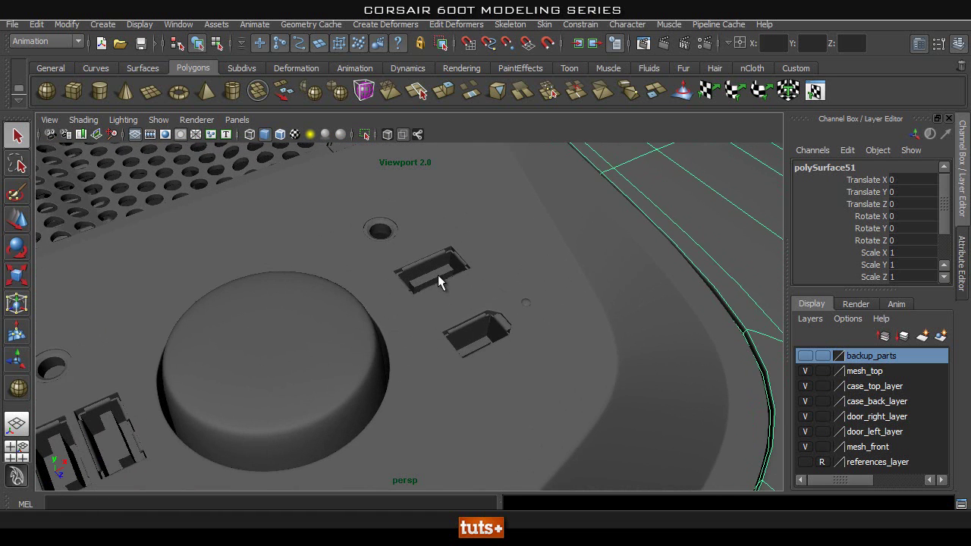
pyautogui.keyDown('alt'); pyautogui.moveTo(485, 353); pyautogui.dragTo(428, 346); pyautogui.keyUp('alt')
pyautogui.keyDown('alt'); pyautogui.moveTo(428, 346); pyautogui.dragTo(476, 363, button='right'); pyautogui.keyUp('alt')
pyautogui.keyDown('alt'); pyautogui.moveTo(463, 405); pyautogui.dragTo(470, 350, button='middle'); pyautogui.keyUp('alt')
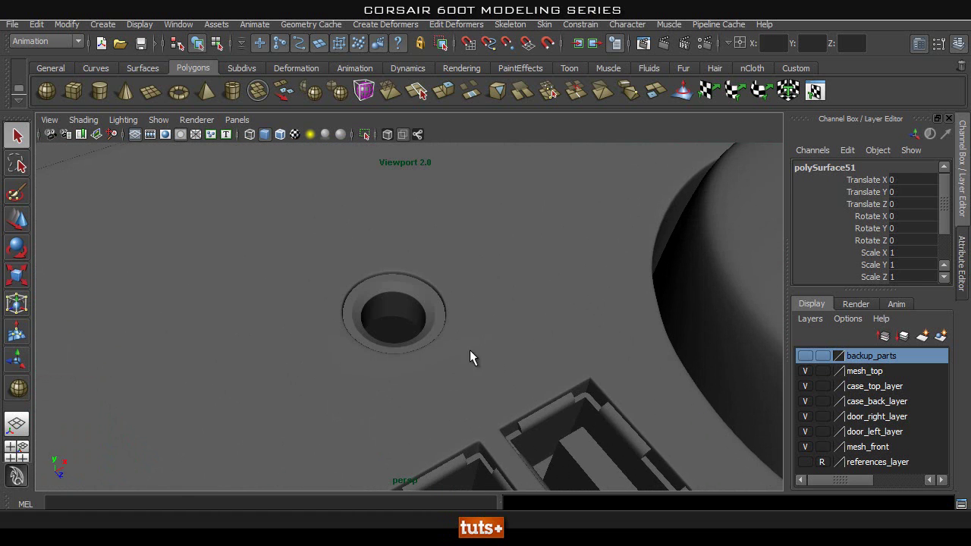
# - Select the pipe rings inside the two round jack holes one after the other to inspect their meshes
pyautogui.click(425, 311)
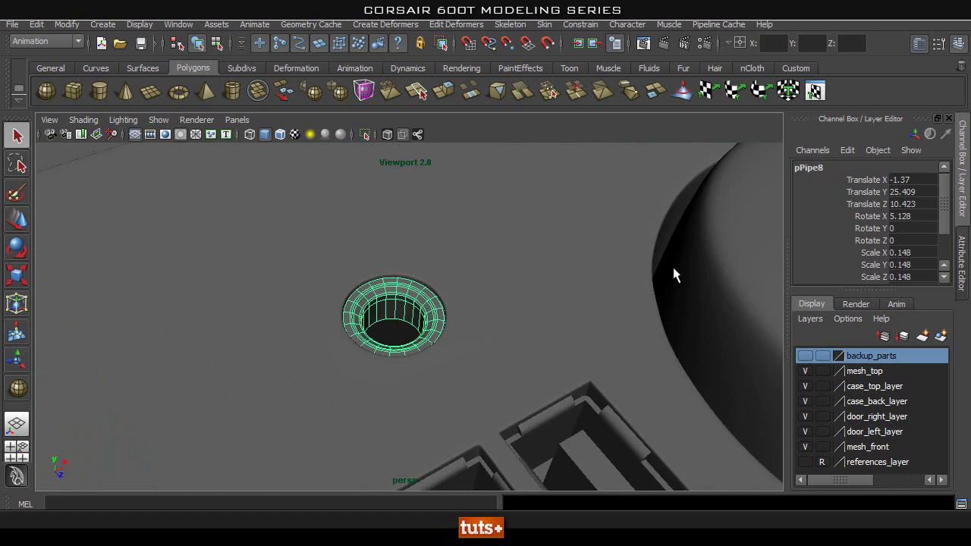
pyautogui.keyDown('alt'); pyautogui.moveTo(674, 268); pyautogui.dragTo(538, 331, button='middle'); pyautogui.keyUp('alt')
pyautogui.keyDown('alt'); pyautogui.moveTo(538, 332); pyautogui.dragTo(577, 331, button='right'); pyautogui.keyUp('alt')
pyautogui.keyDown('alt'); pyautogui.moveTo(500, 299); pyautogui.dragTo(463, 339, button='middle'); pyautogui.keyUp('alt')
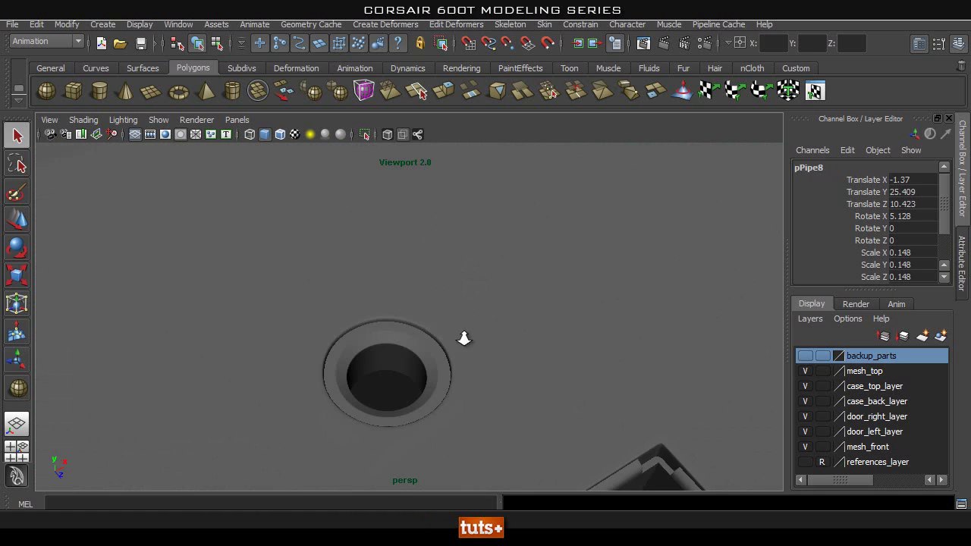
pyautogui.keyDown('alt'); pyautogui.moveTo(465, 338); pyautogui.dragTo(506, 315); pyautogui.keyUp('alt')
pyautogui.click(425, 384)
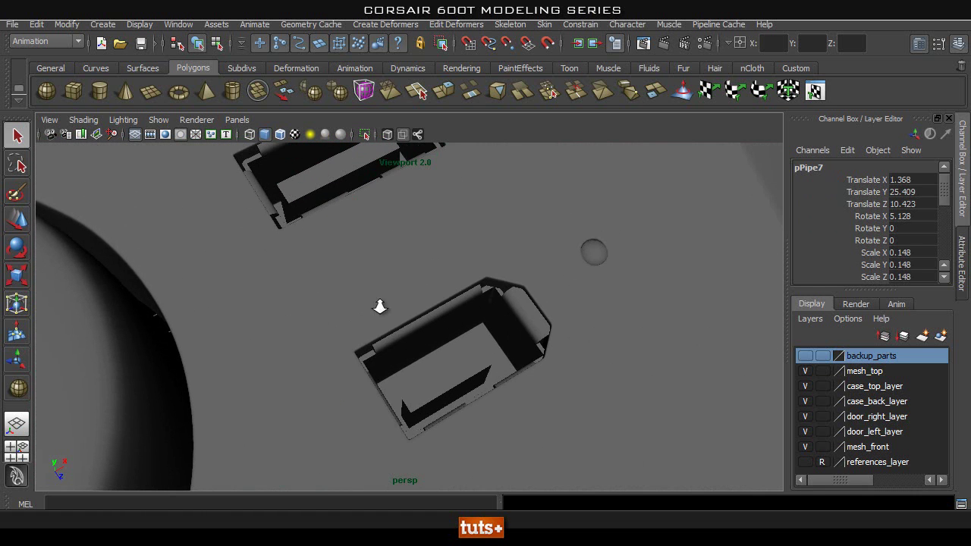
# - Select the small flattened sphere beside the lower port, inspect its mesh in isolation, and restore the full model
pyautogui.keyDown('alt'); pyautogui.moveTo(379, 306); pyautogui.dragTo(468, 354); pyautogui.keyUp('alt')
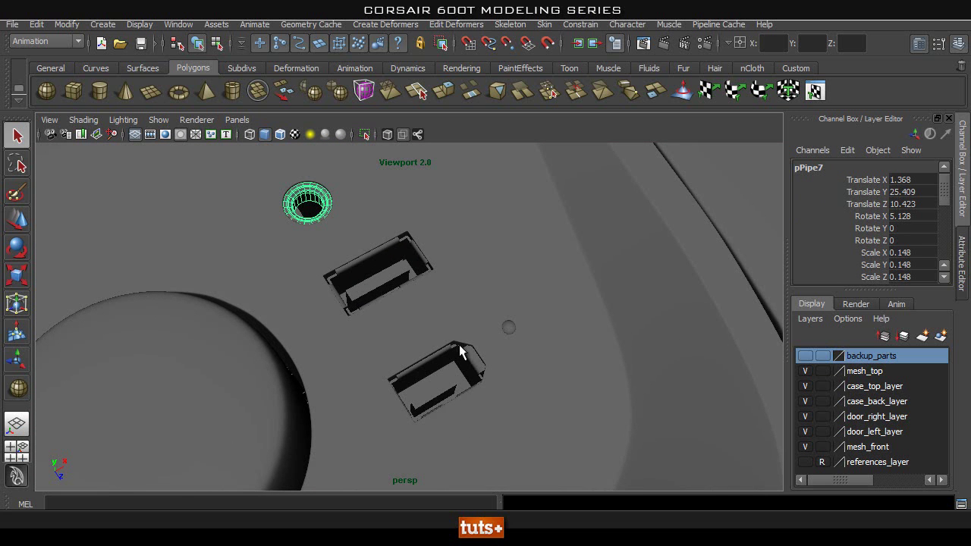
pyautogui.keyDown('alt'); pyautogui.moveTo(396, 388); pyautogui.dragTo(519, 383, button='right'); pyautogui.keyUp('alt')
pyautogui.keyDown('alt'); pyautogui.moveTo(612, 393); pyautogui.dragTo(516, 376, button='middle'); pyautogui.keyUp('alt')
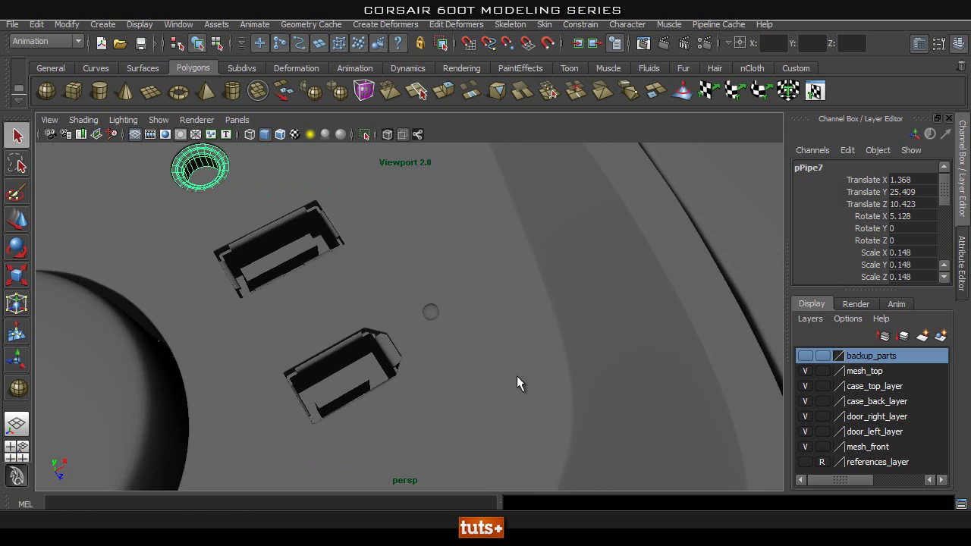
pyautogui.keyDown('alt'); pyautogui.moveTo(415, 377); pyautogui.dragTo(570, 377, button='right'); pyautogui.keyUp('alt')
pyautogui.keyDown('alt'); pyautogui.moveTo(578, 364); pyautogui.dragTo(568, 373, button='middle'); pyautogui.keyUp('alt')
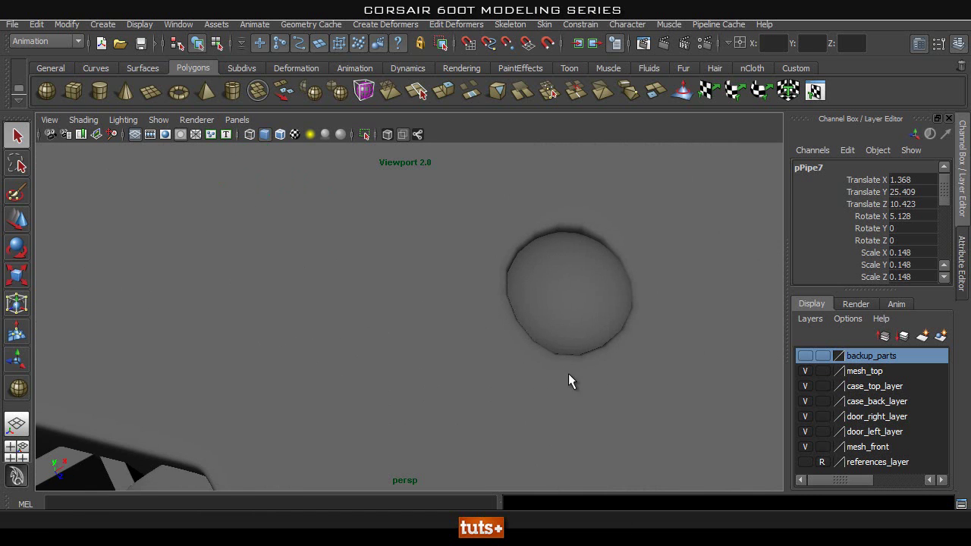
pyautogui.click(555, 320)
pyautogui.keyDown('alt'); pyautogui.moveTo(549, 314); pyautogui.dragTo(443, 321, button='right'); pyautogui.keyUp('alt')
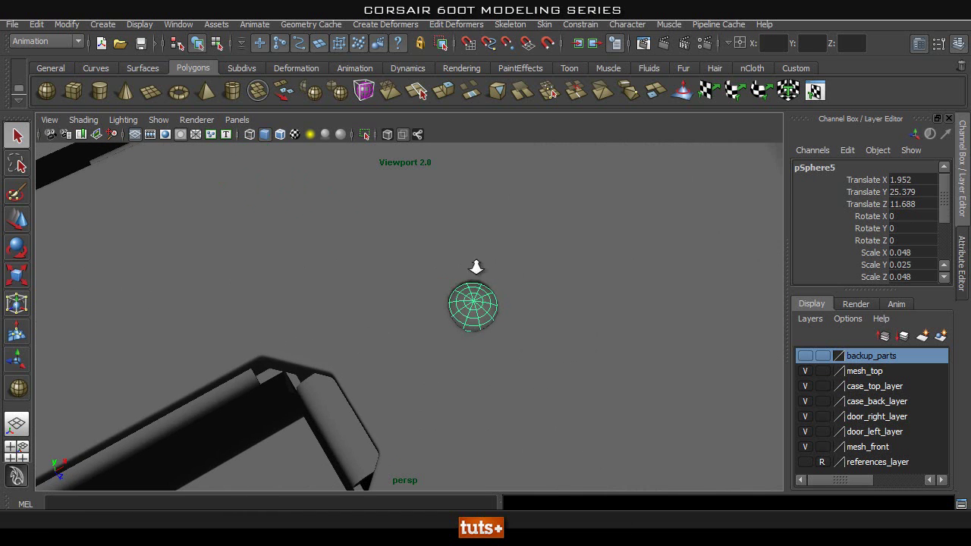
pyautogui.keyDown('alt'); pyautogui.moveTo(476, 267); pyautogui.dragTo(489, 281); pyautogui.keyUp('alt')
pyautogui.click(366, 135)
pyautogui.press('f')
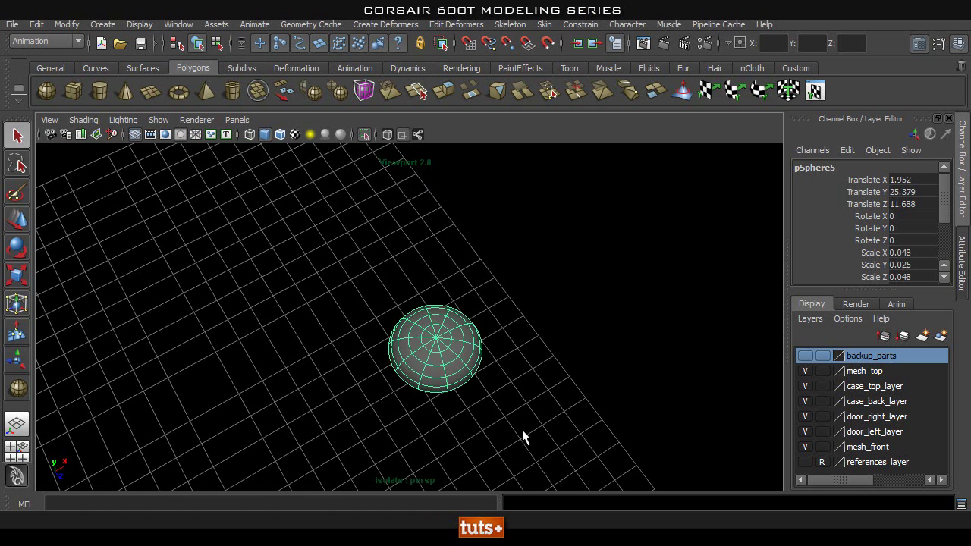
pyautogui.keyDown('alt'); pyautogui.moveTo(521, 430); pyautogui.dragTo(458, 353); pyautogui.keyUp('alt')
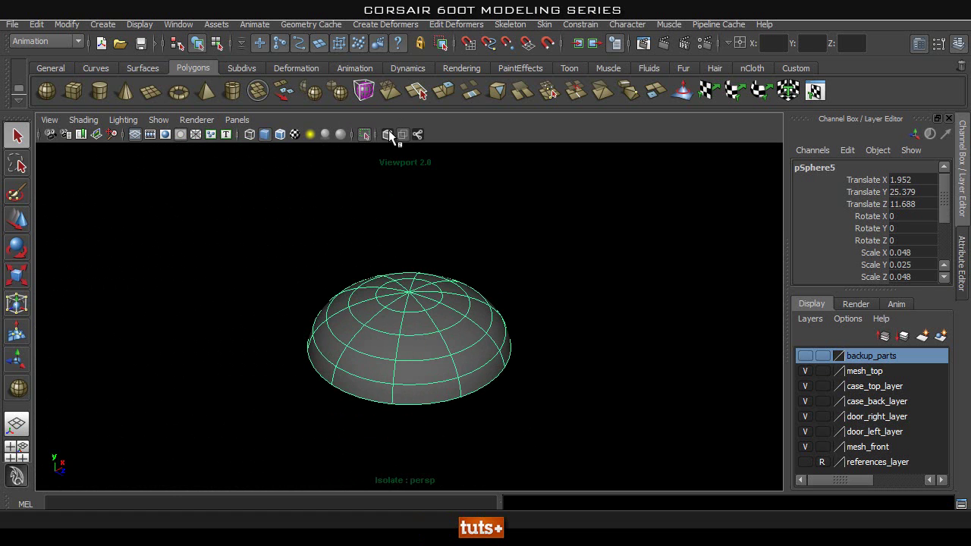
pyautogui.click(366, 134)
# - Inspect the seam around the control panel by selecting the panel surface and the surrounding front frame piece
pyautogui.keyDown('alt'); pyautogui.moveTo(576, 283); pyautogui.dragTo(435, 321, button='right'); pyautogui.keyUp('alt')
pyautogui.keyDown('alt'); pyautogui.moveTo(435, 321); pyautogui.dragTo(424, 341); pyautogui.keyUp('alt')
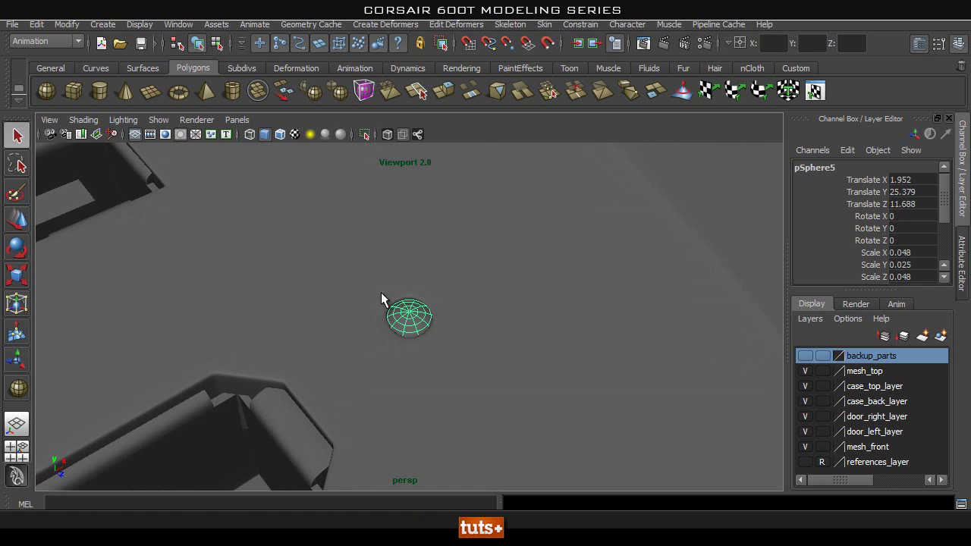
pyautogui.keyDown('alt'); pyautogui.moveTo(516, 288); pyautogui.dragTo(303, 342, button='right'); pyautogui.keyUp('alt')
pyautogui.keyDown('alt'); pyautogui.moveTo(371, 323); pyautogui.dragTo(486, 254, button='middle'); pyautogui.keyUp('alt')
pyautogui.keyDown('alt'); pyautogui.moveTo(485, 254); pyautogui.dragTo(139, 310, button='right'); pyautogui.keyUp('alt')
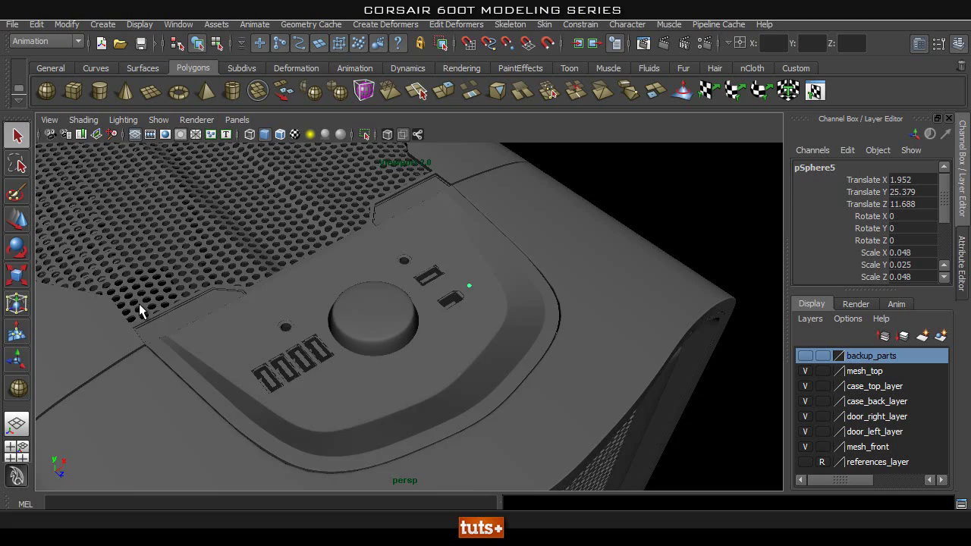
pyautogui.keyDown('alt'); pyautogui.moveTo(431, 317); pyautogui.dragTo(454, 243, button='middle'); pyautogui.keyUp('alt')
pyautogui.keyDown('alt'); pyautogui.moveTo(454, 243); pyautogui.dragTo(525, 298); pyautogui.keyUp('alt')
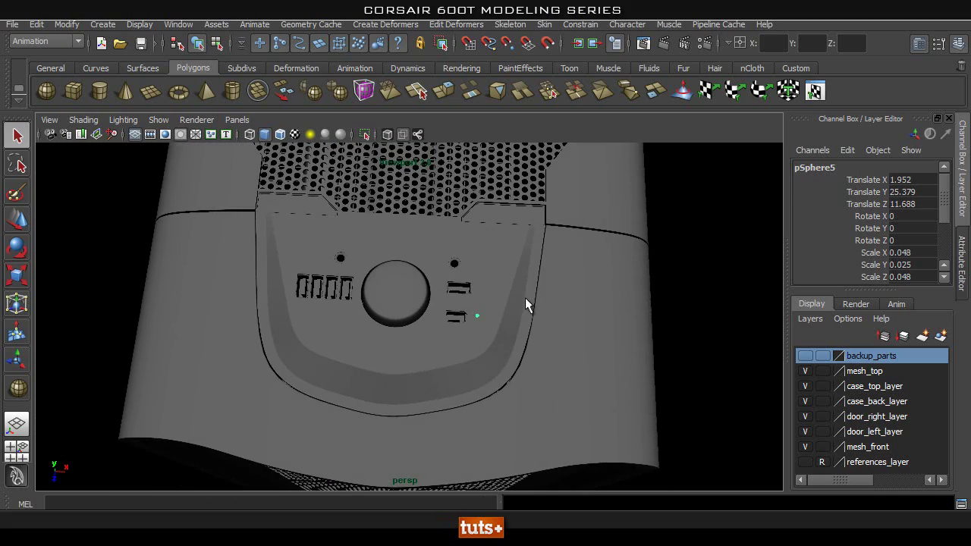
pyautogui.keyDown('alt'); pyautogui.moveTo(259, 235); pyautogui.dragTo(296, 226); pyautogui.keyUp('alt')
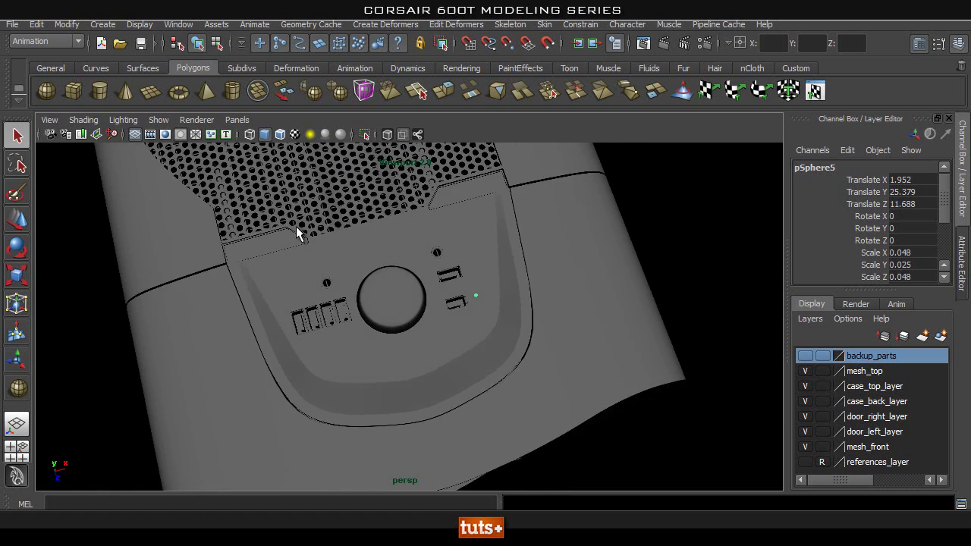
pyautogui.keyDown('alt'); pyautogui.moveTo(296, 226); pyautogui.dragTo(430, 316, button='right'); pyautogui.keyUp('alt')
pyautogui.keyDown('alt'); pyautogui.moveTo(430, 315); pyautogui.dragTo(440, 272, button='middle'); pyautogui.keyUp('alt')
pyautogui.click(585, 305)
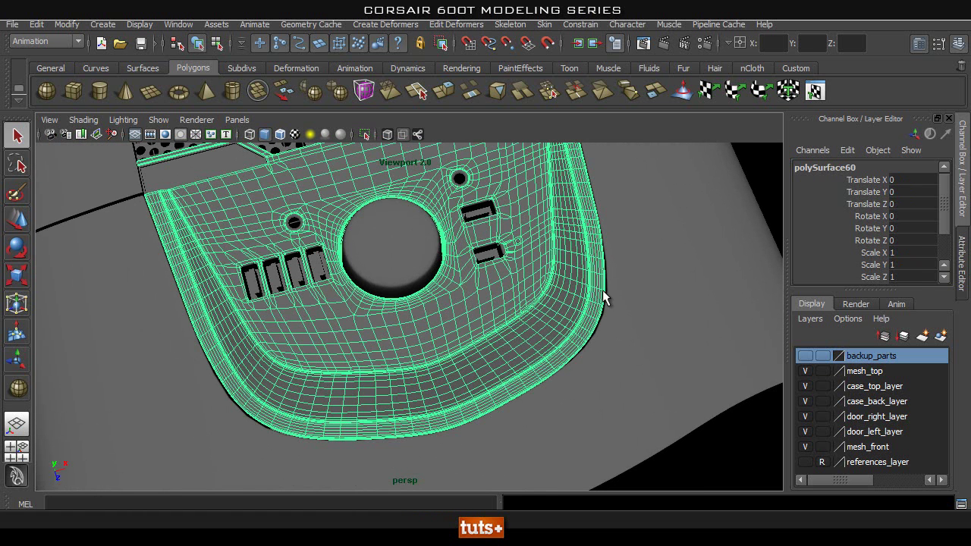
pyautogui.click(622, 293)
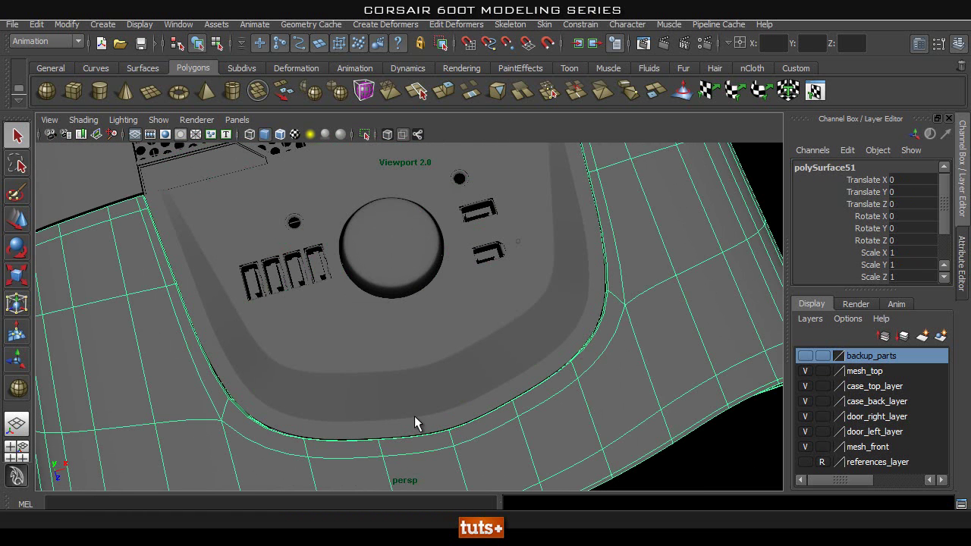
# - Examine the perforated mesh on the case's top and where it meets the control panel
pyautogui.keyDown('alt'); pyautogui.moveTo(217, 189); pyautogui.dragTo(342, 425, button='middle'); pyautogui.keyUp('alt')
pyautogui.keyDown('alt'); pyautogui.moveTo(343, 425); pyautogui.dragTo(359, 316); pyautogui.keyUp('alt')
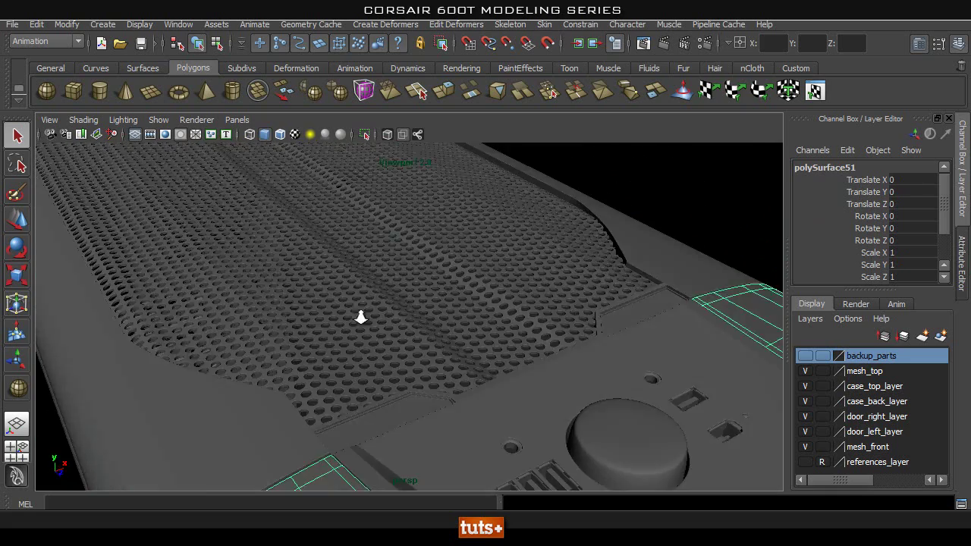
pyautogui.keyDown('alt'); pyautogui.moveTo(359, 317); pyautogui.dragTo(531, 380, button='right'); pyautogui.keyUp('alt')
pyautogui.keyDown('alt'); pyautogui.moveTo(531, 379); pyautogui.dragTo(448, 328, button='middle'); pyautogui.keyUp('alt')
pyautogui.keyDown('alt'); pyautogui.moveTo(448, 327); pyautogui.dragTo(609, 348); pyautogui.keyUp('alt')
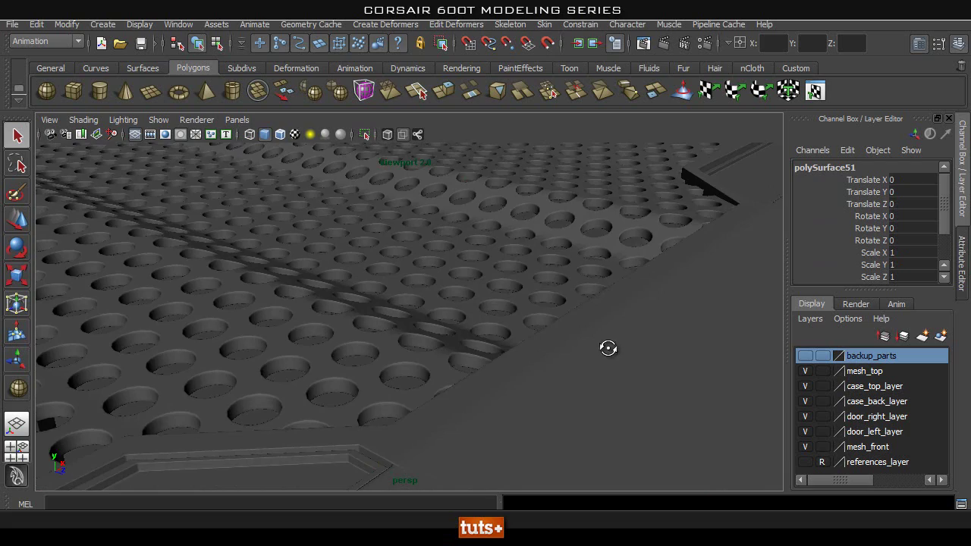
pyautogui.keyDown('alt'); pyautogui.moveTo(690, 309); pyautogui.dragTo(583, 245, button='right'); pyautogui.keyUp('alt')
pyautogui.keyDown('alt'); pyautogui.moveTo(597, 224); pyautogui.dragTo(408, 280); pyautogui.keyUp('alt')
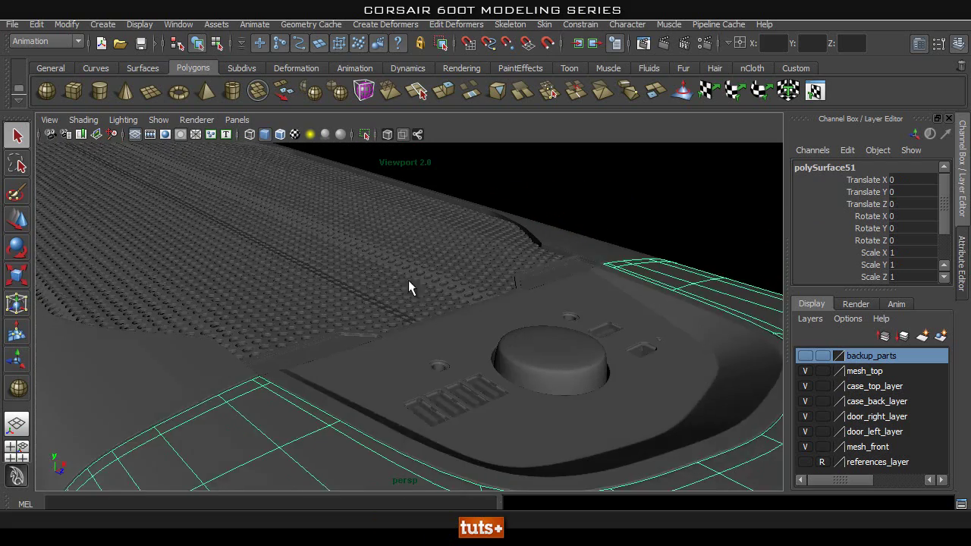
# - Examine the side door with its window opening and latches, and the overall case with its front frame
pyautogui.keyDown('alt'); pyautogui.moveTo(409, 280); pyautogui.dragTo(343, 286, button='right'); pyautogui.keyUp('alt')
pyautogui.keyDown('alt'); pyautogui.moveTo(343, 287); pyautogui.dragTo(531, 301, button='middle'); pyautogui.keyUp('alt')
pyautogui.keyDown('alt'); pyautogui.moveTo(531, 300); pyautogui.dragTo(477, 278, button='right'); pyautogui.keyUp('alt')
pyautogui.keyDown('alt'); pyautogui.moveTo(477, 278); pyautogui.dragTo(425, 199, button='middle'); pyautogui.keyUp('alt')
pyautogui.keyDown('alt'); pyautogui.moveTo(293, 261); pyautogui.dragTo(300, 358, button='middle'); pyautogui.keyUp('alt')
pyautogui.keyDown('alt'); pyautogui.moveTo(300, 365); pyautogui.dragTo(458, 295); pyautogui.keyUp('alt')
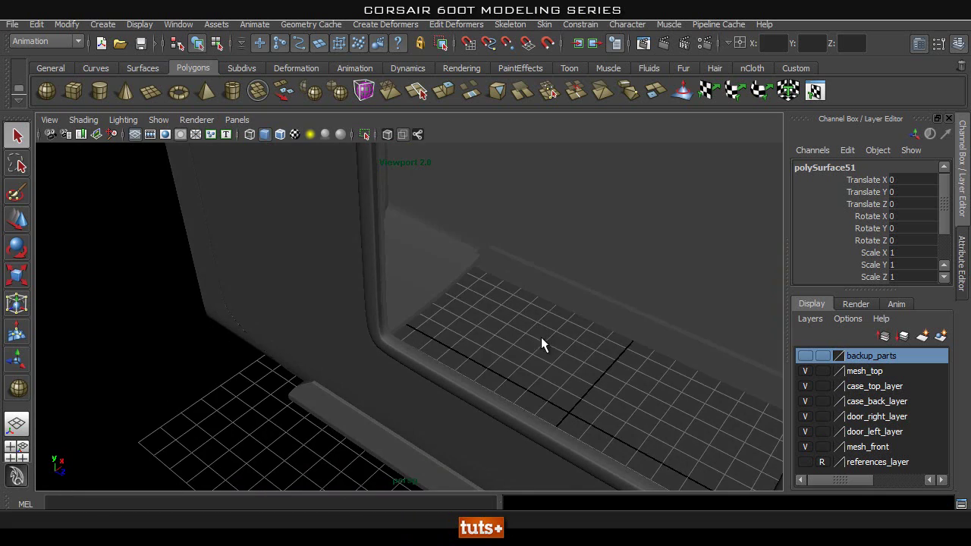
pyautogui.keyDown('alt'); pyautogui.moveTo(713, 304); pyautogui.dragTo(444, 237, button='right'); pyautogui.keyUp('alt')
pyautogui.keyDown('alt'); pyautogui.moveTo(428, 234); pyautogui.dragTo(417, 282, button='middle'); pyautogui.keyUp('alt')
pyautogui.keyDown('alt'); pyautogui.moveTo(283, 335); pyautogui.dragTo(383, 327, button='right'); pyautogui.keyUp('alt')
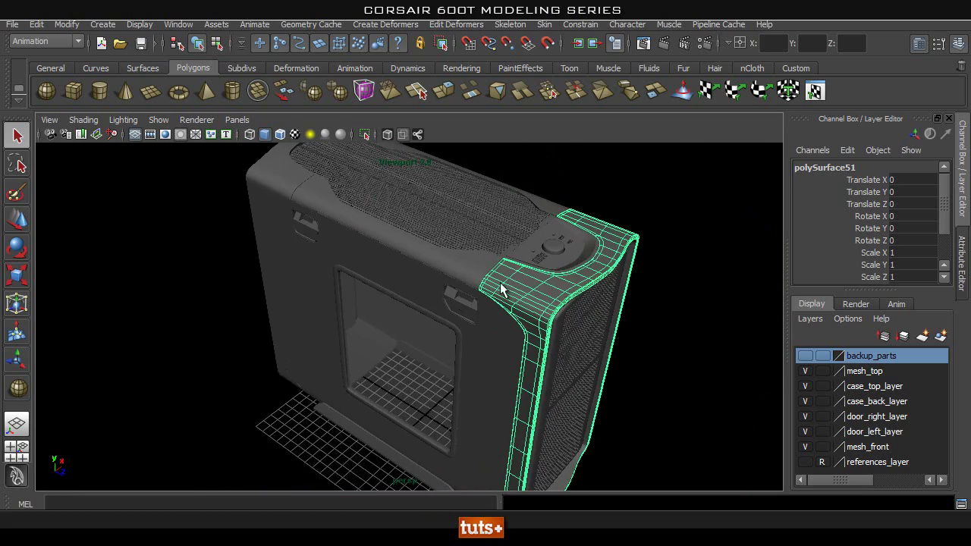
pyautogui.keyDown('alt'); pyautogui.moveTo(500, 284); pyautogui.dragTo(427, 298, button='middle'); pyautogui.keyUp('alt')
pyautogui.keyDown('alt'); pyautogui.moveTo(427, 298); pyautogui.dragTo(520, 228, button='right'); pyautogui.keyUp('alt')
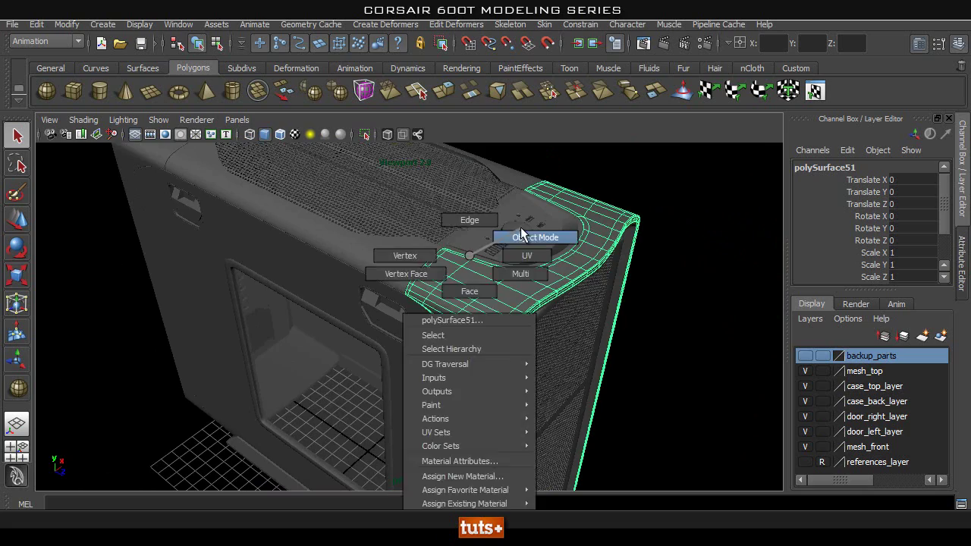
# - Select the front and back frame pieces of the case together and isolate them in the viewport
pyautogui.keyDown('alt'); pyautogui.moveTo(520, 227); pyautogui.dragTo(510, 333); pyautogui.keyUp('alt')
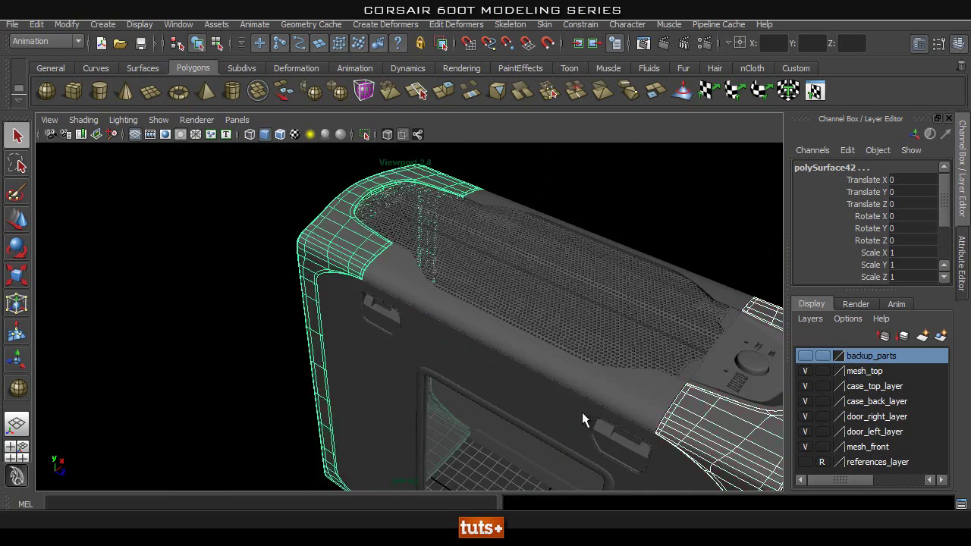
pyautogui.keyDown('alt'); pyautogui.moveTo(582, 412); pyautogui.dragTo(481, 384); pyautogui.keyUp('alt')
pyautogui.keyDown('alt'); pyautogui.moveTo(481, 384); pyautogui.dragTo(441, 262, button='middle'); pyautogui.keyUp('alt')
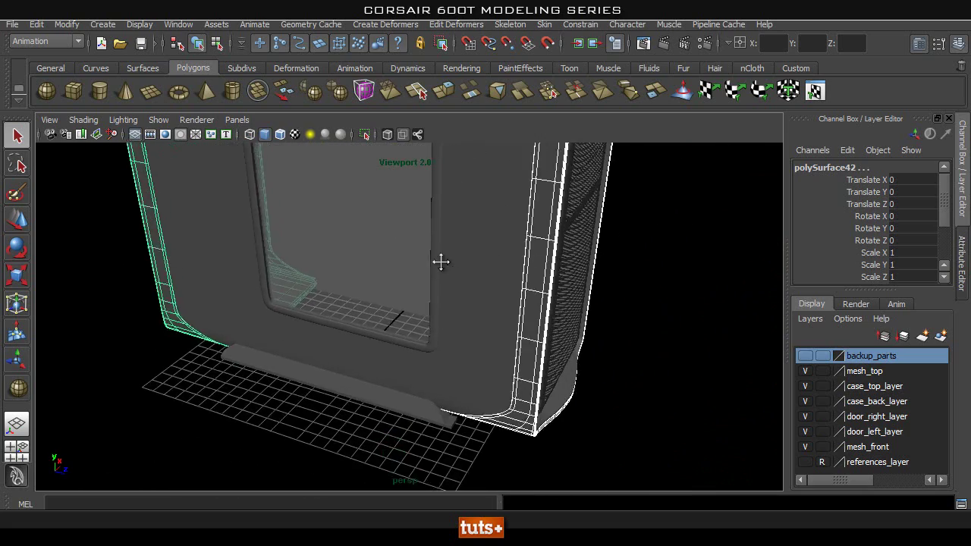
pyautogui.keyDown('alt'); pyautogui.moveTo(441, 262); pyautogui.dragTo(513, 316); pyautogui.keyUp('alt')
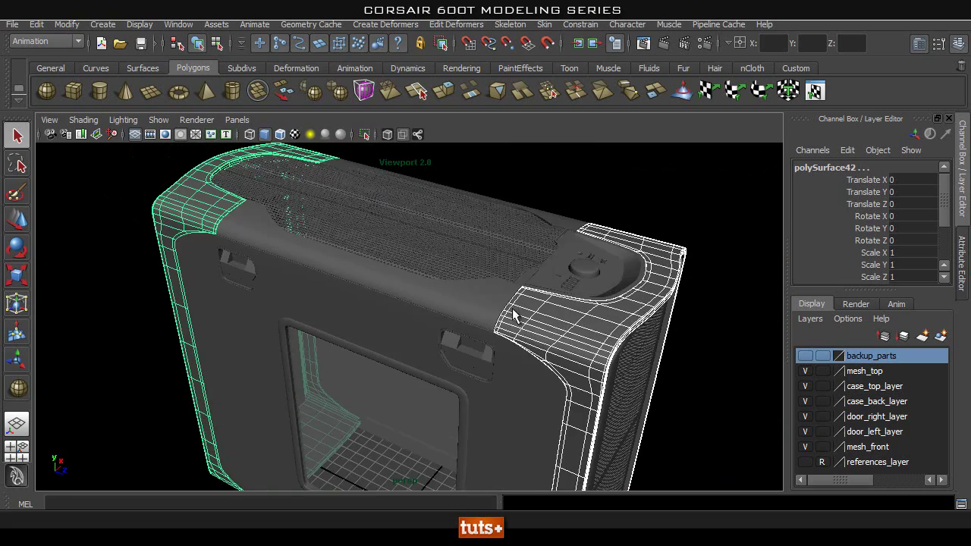
pyautogui.click(365, 135)
# - Examine the lower ends of the isolated frame pieces, focusing on the edge thickness and the rounded corner
pyautogui.keyDown('alt'); pyautogui.moveTo(469, 405); pyautogui.dragTo(400, 320); pyautogui.keyUp('alt')
pyautogui.keyDown('alt'); pyautogui.moveTo(401, 321); pyautogui.dragTo(382, 302, button='middle'); pyautogui.keyUp('alt')
pyautogui.keyDown('alt'); pyautogui.moveTo(382, 302); pyautogui.dragTo(538, 330); pyautogui.keyUp('alt')
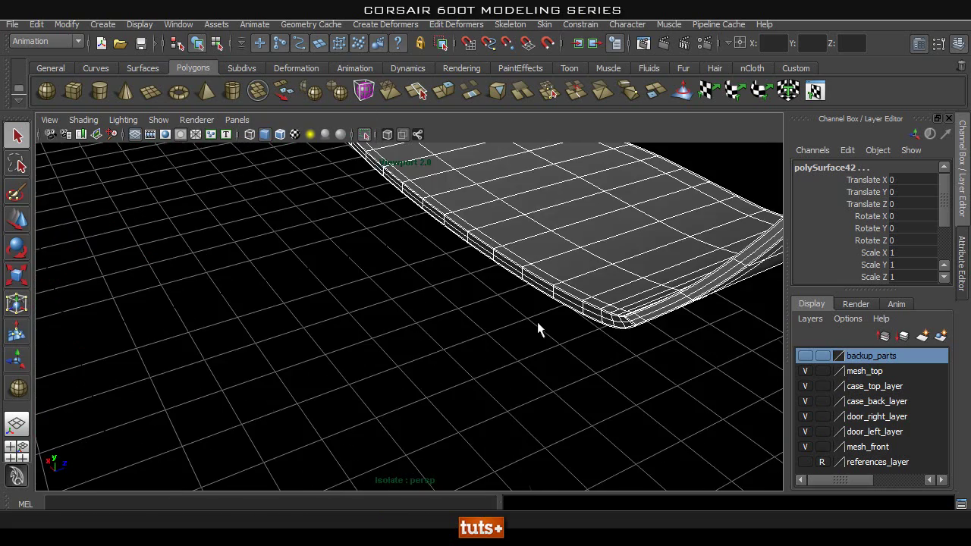
pyautogui.keyDown('alt'); pyautogui.moveTo(560, 240); pyautogui.dragTo(636, 291); pyautogui.keyUp('alt')
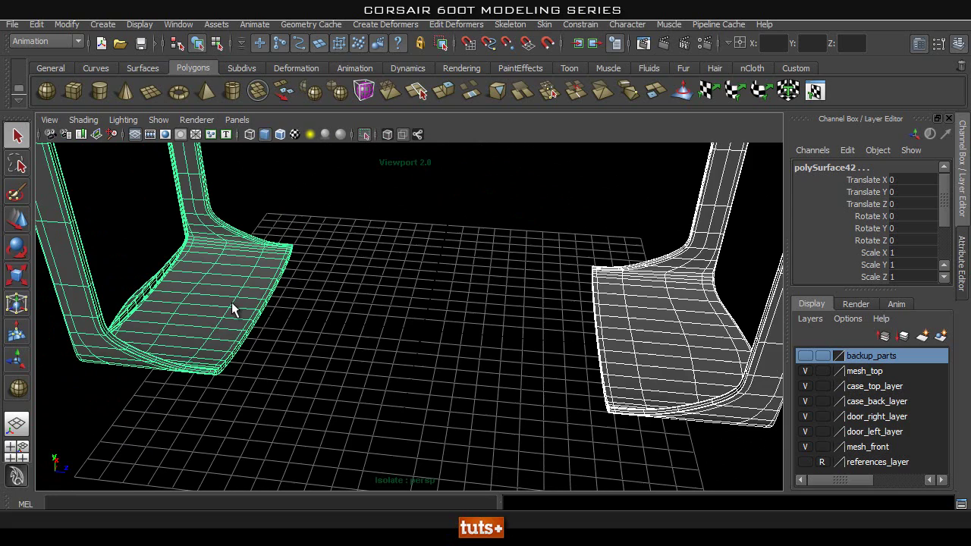
pyautogui.keyDown('alt'); pyautogui.moveTo(255, 320); pyautogui.dragTo(445, 331, button='right'); pyautogui.keyUp('alt')
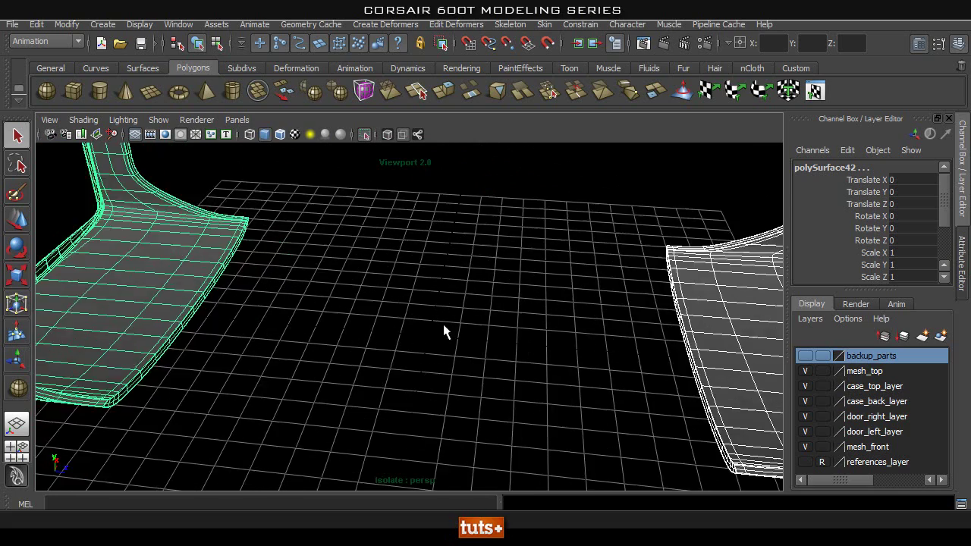
pyautogui.keyDown('alt'); pyautogui.moveTo(445, 332); pyautogui.dragTo(508, 356); pyautogui.keyUp('alt')
pyautogui.keyDown('alt'); pyautogui.moveTo(507, 356); pyautogui.dragTo(561, 353, button='right'); pyautogui.keyUp('alt')
pyautogui.keyDown('alt'); pyautogui.moveTo(501, 346); pyautogui.dragTo(297, 309, button='middle'); pyautogui.keyUp('alt')
pyautogui.keyDown('alt'); pyautogui.moveTo(297, 317); pyautogui.dragTo(559, 348); pyautogui.keyUp('alt')
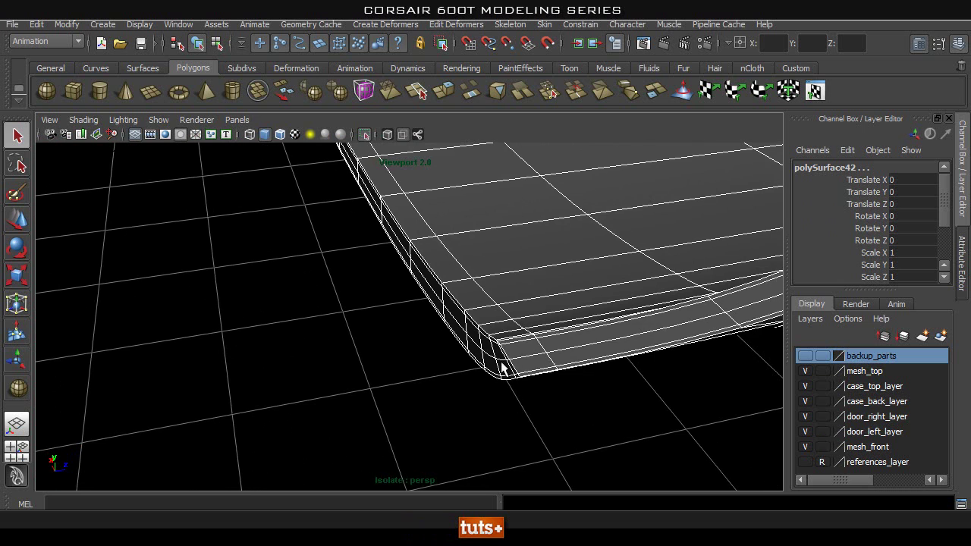
# - Duplicate the front frame piece and move the copy clear of the original along X to -16.239
pyautogui.keyDown('alt'); pyautogui.moveTo(579, 269); pyautogui.dragTo(600, 226); pyautogui.keyUp('alt')
pyautogui.keyDown('alt'); pyautogui.moveTo(600, 221); pyautogui.dragTo(578, 247, button='middle'); pyautogui.keyUp('alt')
pyautogui.keyDown('alt'); pyautogui.moveTo(372, 289); pyautogui.dragTo(549, 237, button='right'); pyautogui.keyUp('alt')
pyautogui.keyDown('alt'); pyautogui.moveTo(255, 328); pyautogui.dragTo(275, 303); pyautogui.keyUp('alt')
pyautogui.click(276, 304)
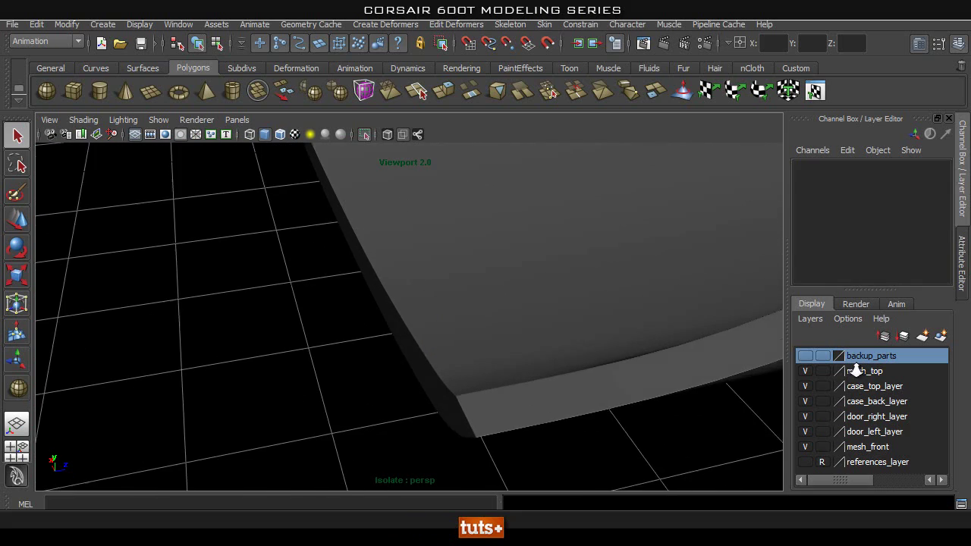
pyautogui.click(540, 384)
pyautogui.keyDown('alt'); pyautogui.moveTo(539, 384); pyautogui.dragTo(502, 279); pyautogui.keyUp('alt')
pyautogui.press('w')
pyautogui.keyDown('alt'); pyautogui.moveTo(478, 328); pyautogui.dragTo(364, 346); pyautogui.keyUp('alt')
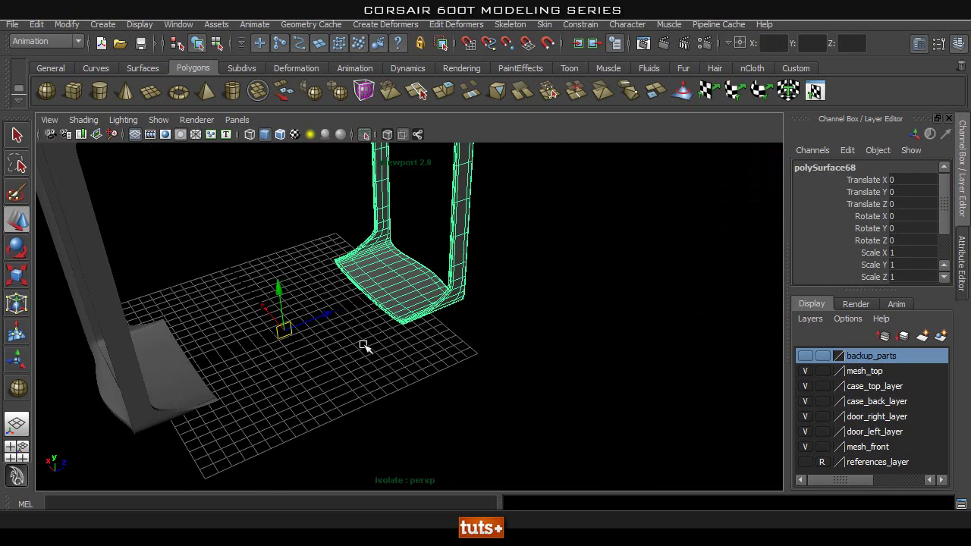
pyautogui.moveTo(264, 308); pyautogui.dragTo(406, 301)
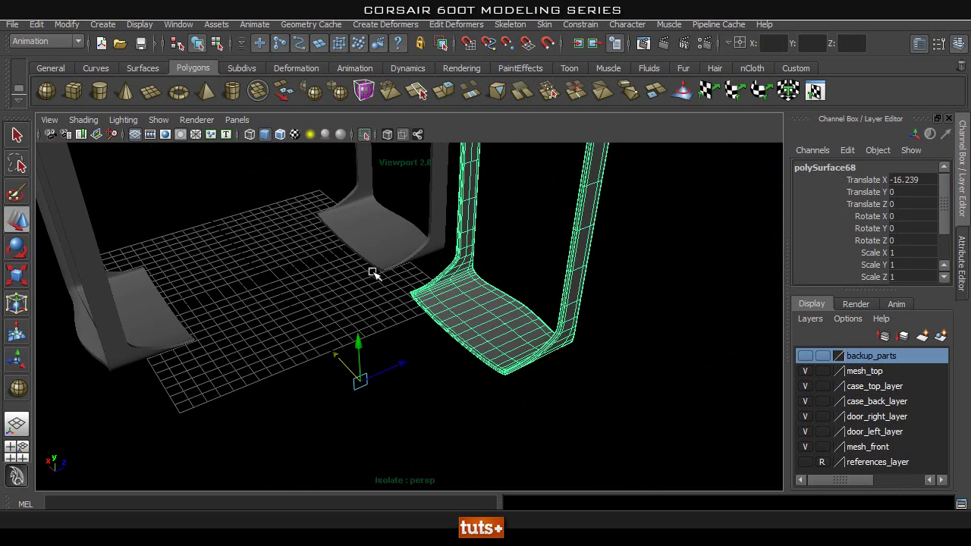
# - Select the support edge loops around the lower rim and corner of the copied front frame piece
pyautogui.keyDown('alt'); pyautogui.moveTo(334, 239); pyautogui.dragTo(585, 342, button='right'); pyautogui.keyUp('alt')
pyautogui.keyDown('alt'); pyautogui.moveTo(585, 342); pyautogui.dragTo(243, 119, button='middle'); pyautogui.keyUp('alt')
pyautogui.keyDown('alt'); pyautogui.moveTo(365, 228); pyautogui.dragTo(517, 333, button='right'); pyautogui.keyUp('alt')
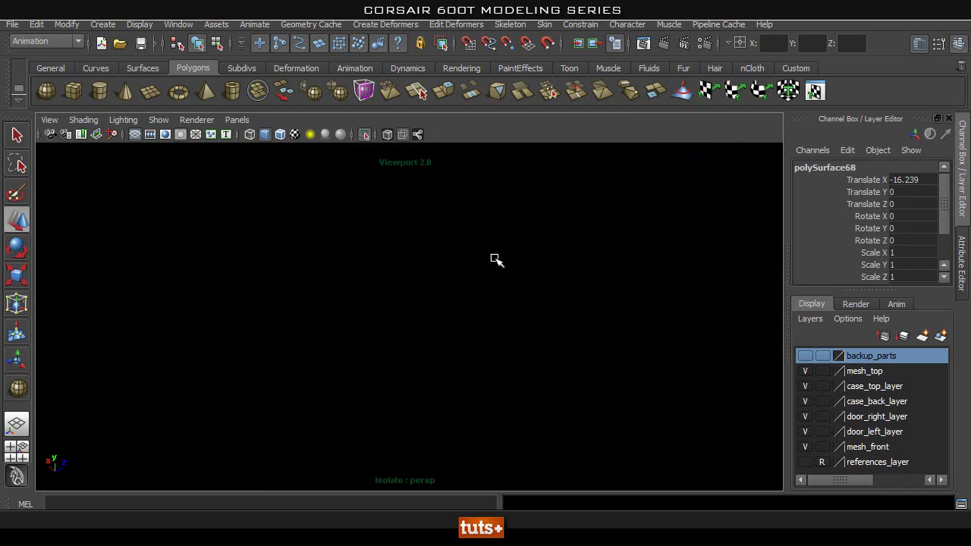
pyautogui.keyDown('alt'); pyautogui.moveTo(447, 257); pyautogui.dragTo(474, 329, button='middle'); pyautogui.keyUp('alt')
pyautogui.scroll(8, 505, 336)
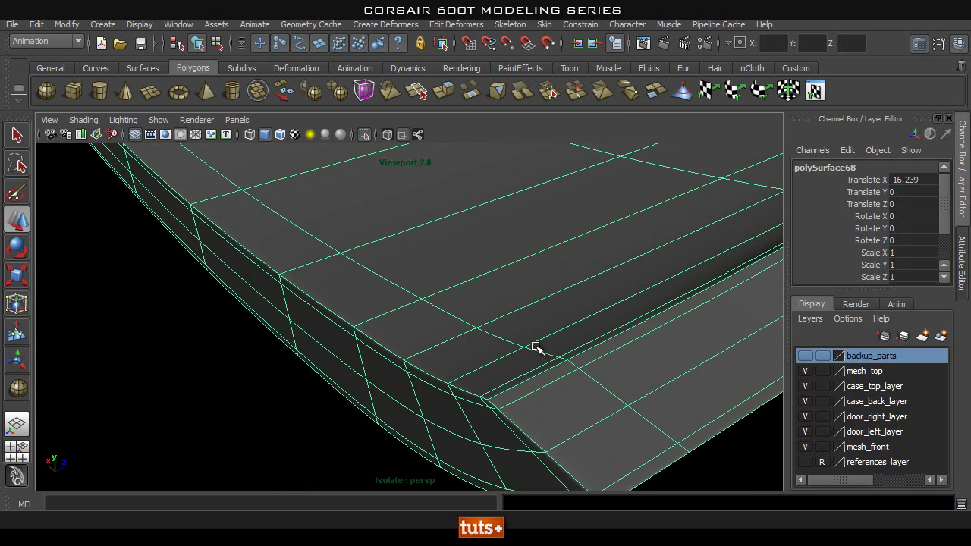
pyautogui.scroll(-3, 531, 337)
pyautogui.moveTo(518, 256); pyautogui.dragTo(519, 296, button='right')
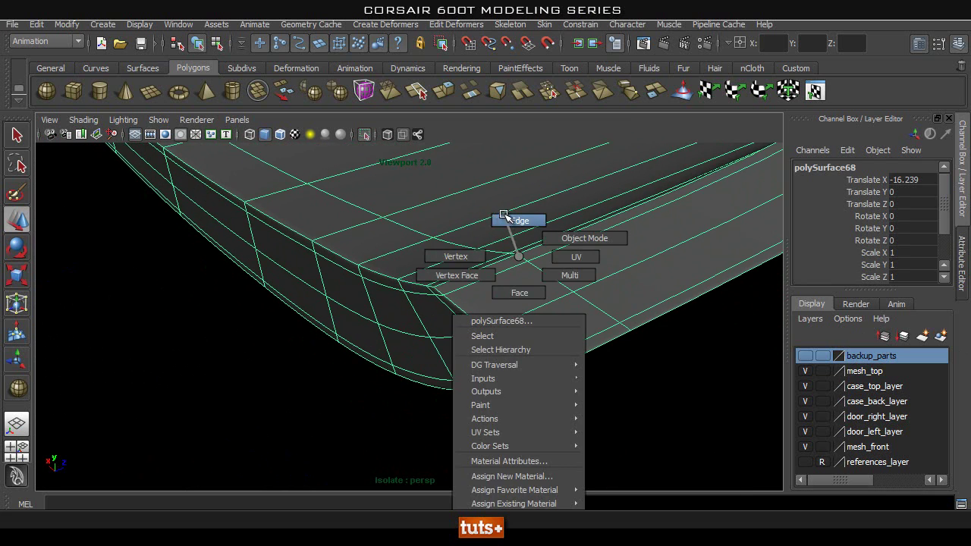
pyautogui.moveTo(504, 216); pyautogui.dragTo(504, 216, button='right')
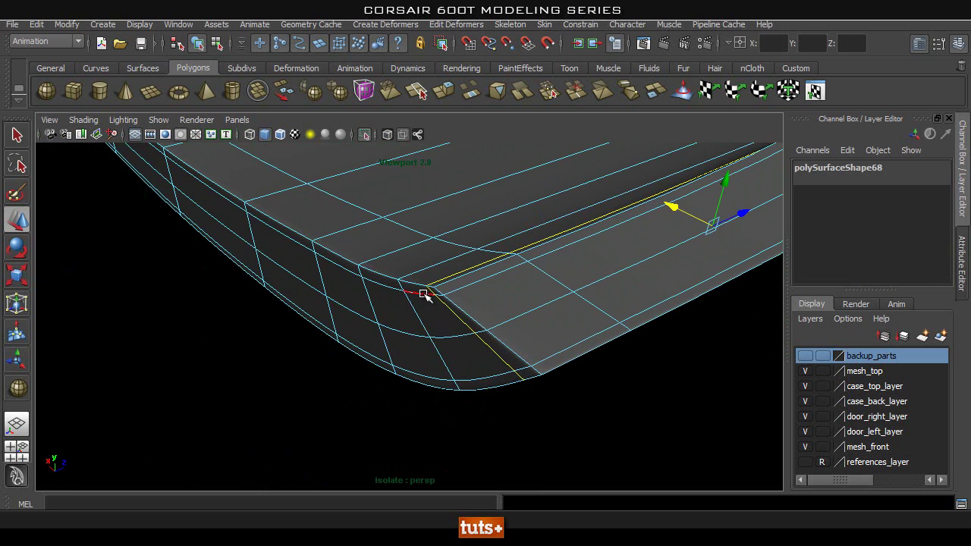
pyautogui.press('1')
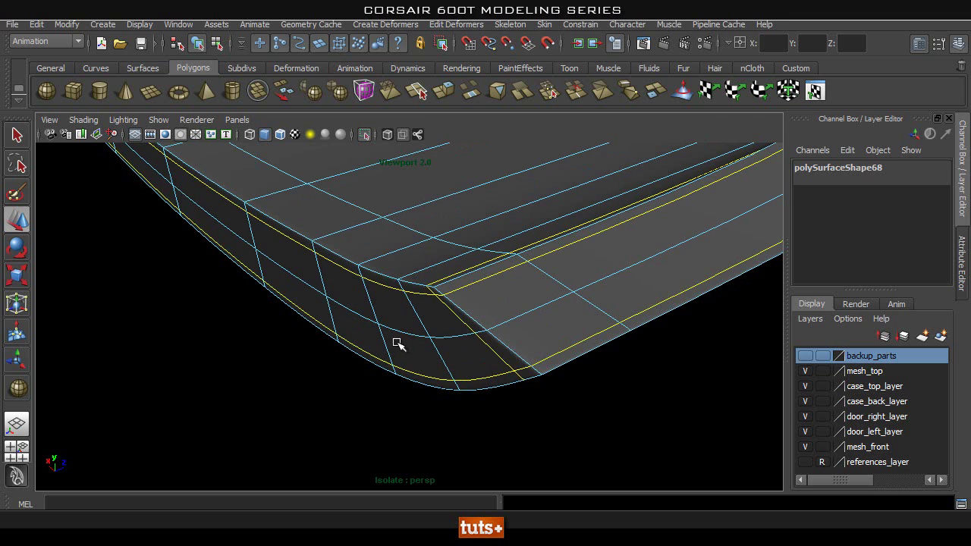
# - Try deleting the selected support edge loops outright, compare the corner without smoothing, and undo the deletion
pyautogui.keyDown('alt'); pyautogui.moveTo(400, 360); pyautogui.dragTo(582, 365); pyautogui.keyUp('alt')
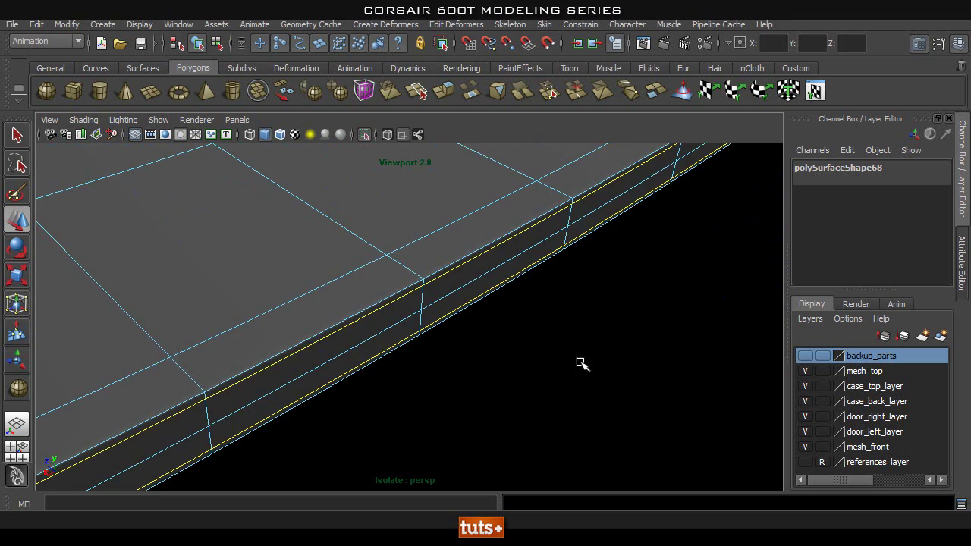
pyautogui.keyDown('alt'); pyautogui.moveTo(388, 346); pyautogui.dragTo(393, 370); pyautogui.keyUp('alt')
pyautogui.keyDown('alt'); pyautogui.moveTo(393, 369); pyautogui.dragTo(397, 364, button='middle'); pyautogui.keyUp('alt')
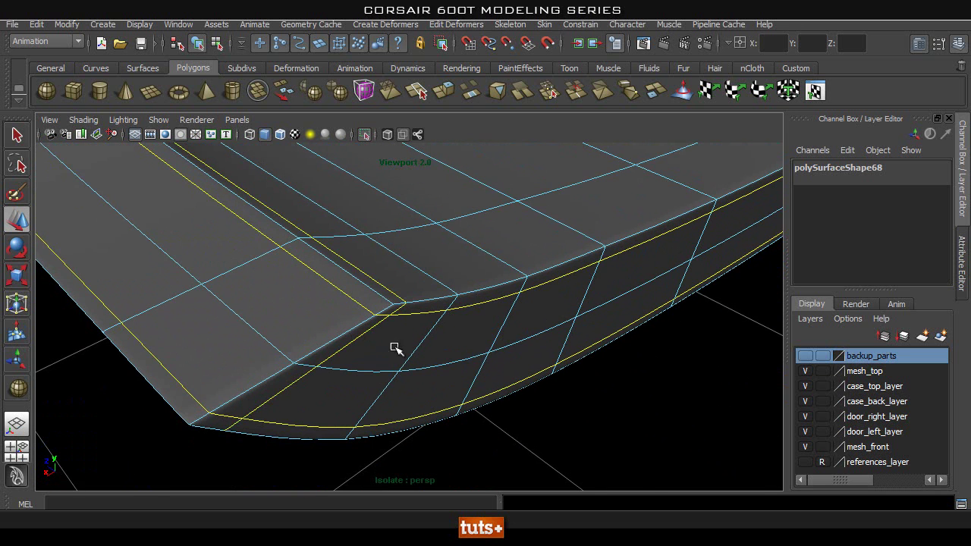
pyautogui.scroll(-1, 548, 329)
pyautogui.press('Delete')
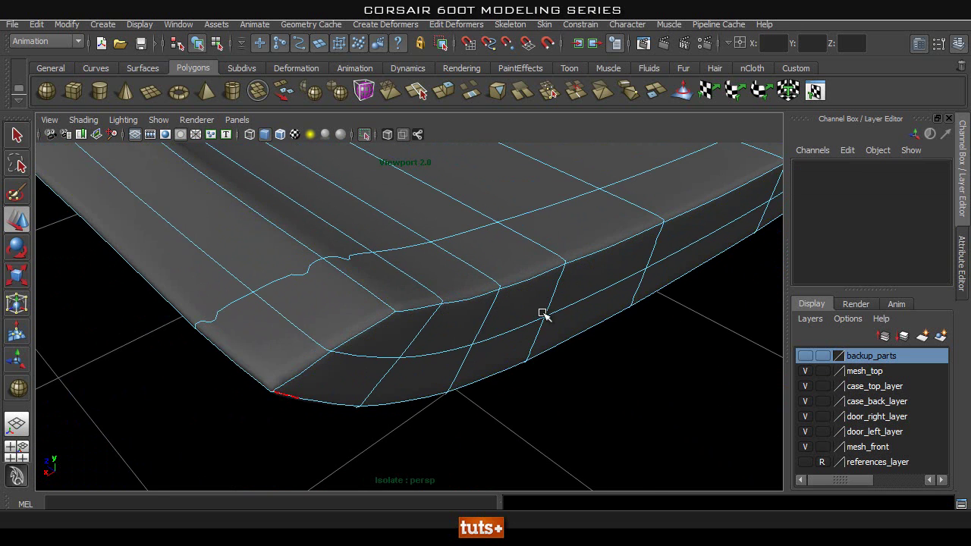
pyautogui.press('1')
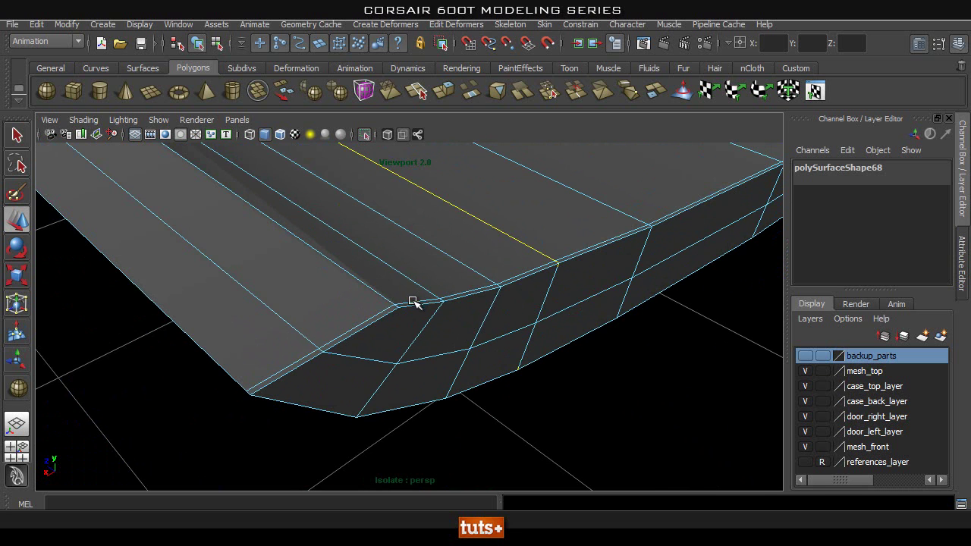
pyautogui.keyDown('alt'); pyautogui.moveTo(459, 372); pyautogui.dragTo(441, 370); pyautogui.keyUp('alt')
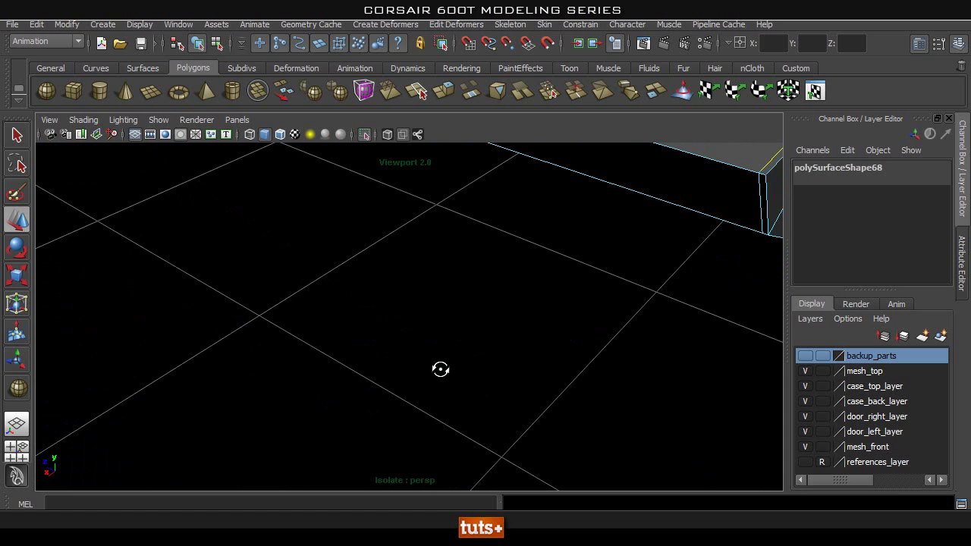
pyautogui.keyDown('alt'); pyautogui.moveTo(472, 336); pyautogui.dragTo(584, 320); pyautogui.keyUp('alt')
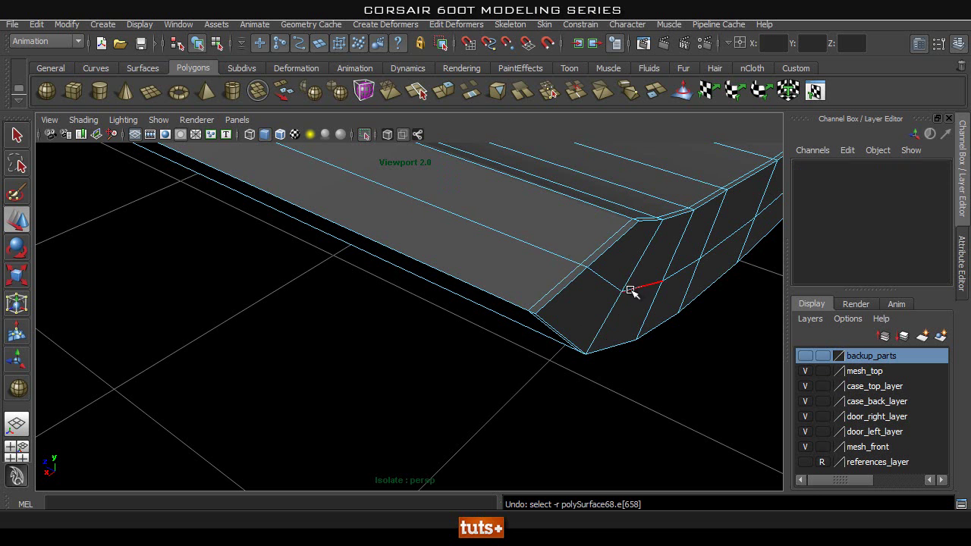
# - Remove the selected support edge loops with Delete Edge, and remove the remaining loop beside the rim's corner the same way
pyautogui.keyDown('shift'); pyautogui.moveTo(638, 260); pyautogui.dragTo(559, 278, button='right'); pyautogui.keyUp('shift')
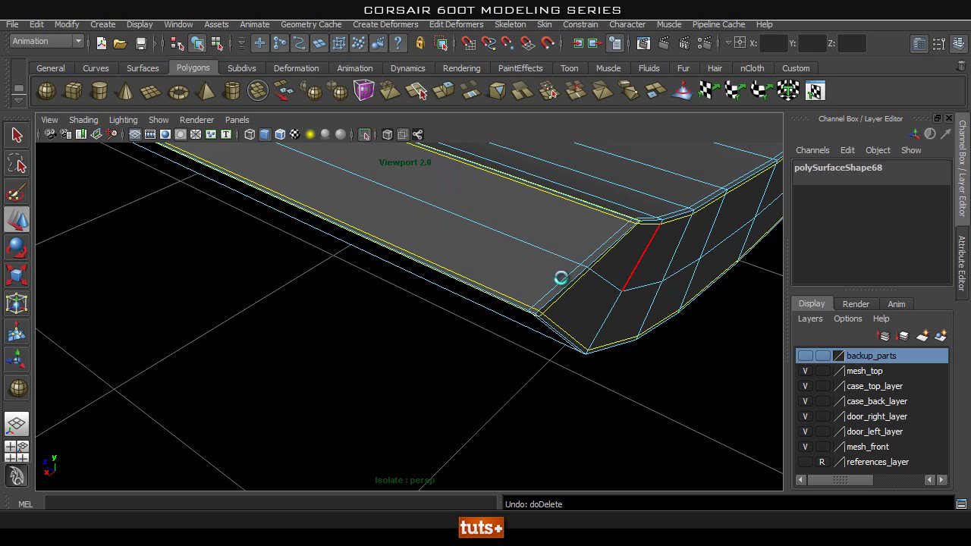
pyautogui.keyDown('alt'); pyautogui.moveTo(620, 276); pyautogui.dragTo(540, 298); pyautogui.keyUp('alt')
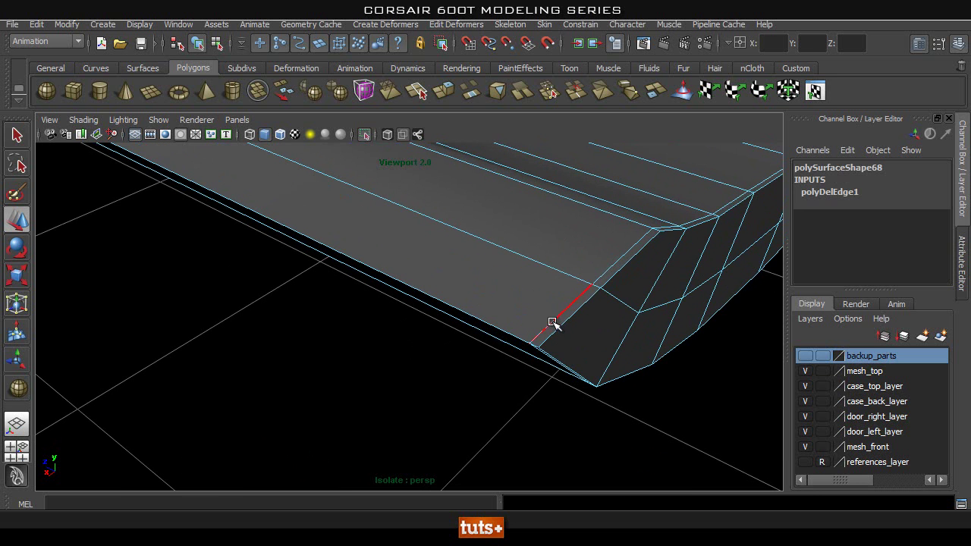
pyautogui.keyDown('alt'); pyautogui.moveTo(603, 293); pyautogui.dragTo(622, 328); pyautogui.keyUp('alt')
pyautogui.keyDown('shift'); pyautogui.moveTo(574, 225); pyautogui.dragTo(529, 245, button='right'); pyautogui.keyUp('shift')
# - Select both rows of faces along the thickness of the frame copy's lower rim, from corner to corner
pyautogui.keyDown('alt'); pyautogui.moveTo(414, 281); pyautogui.dragTo(568, 296); pyautogui.keyUp('alt')
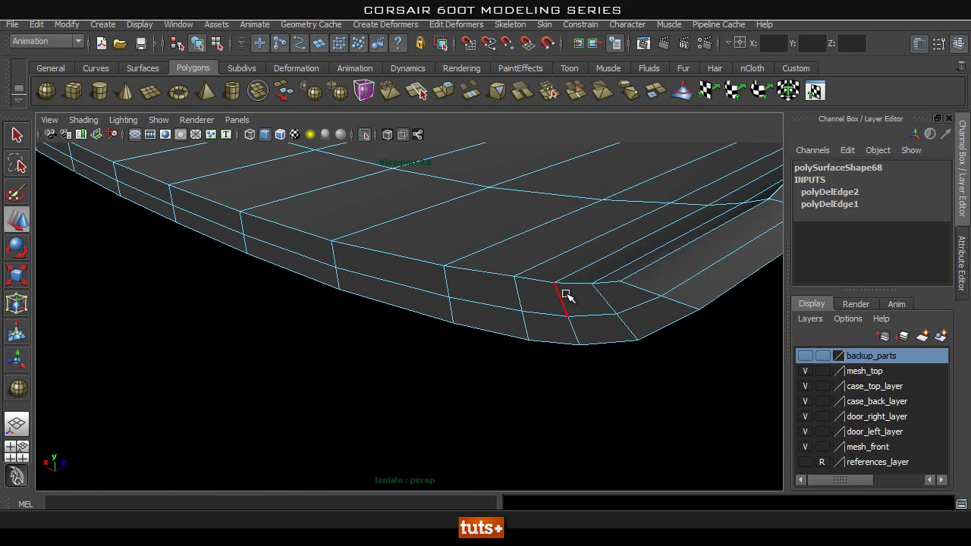
pyautogui.moveTo(568, 297); pyautogui.dragTo(569, 302, button='right')
pyautogui.keyDown('alt'); pyautogui.moveTo(614, 298); pyautogui.dragTo(125, 358); pyautogui.keyUp('alt')
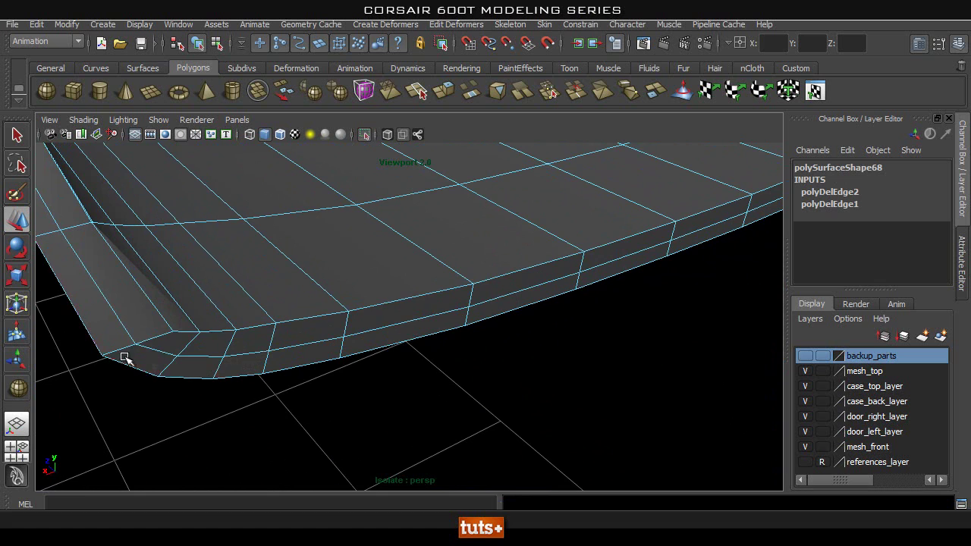
pyautogui.doubleClick(185, 344)
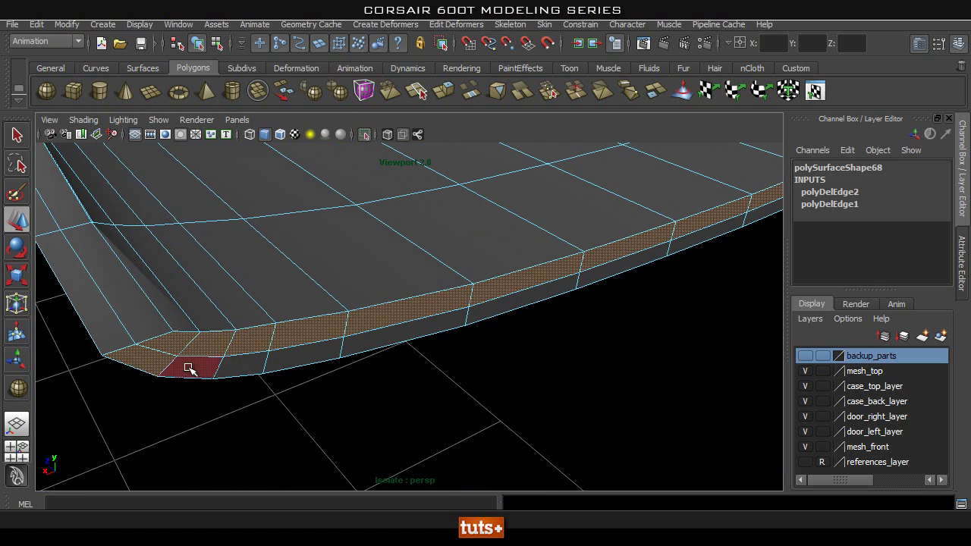
pyautogui.keyDown('alt'); pyautogui.moveTo(189, 369); pyautogui.dragTo(151, 425); pyautogui.keyUp('alt')
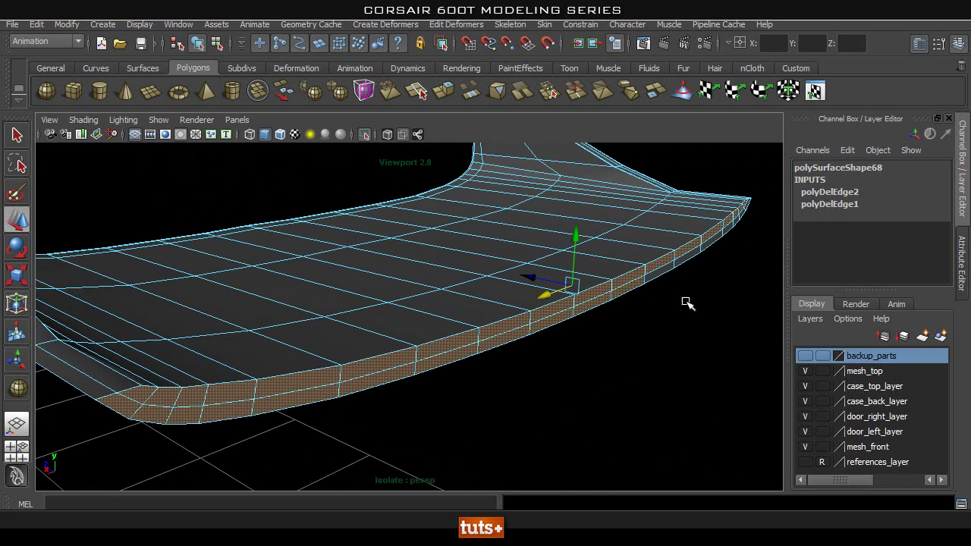
pyautogui.keyDown('alt'); pyautogui.moveTo(687, 302); pyautogui.dragTo(353, 315); pyautogui.keyUp('alt')
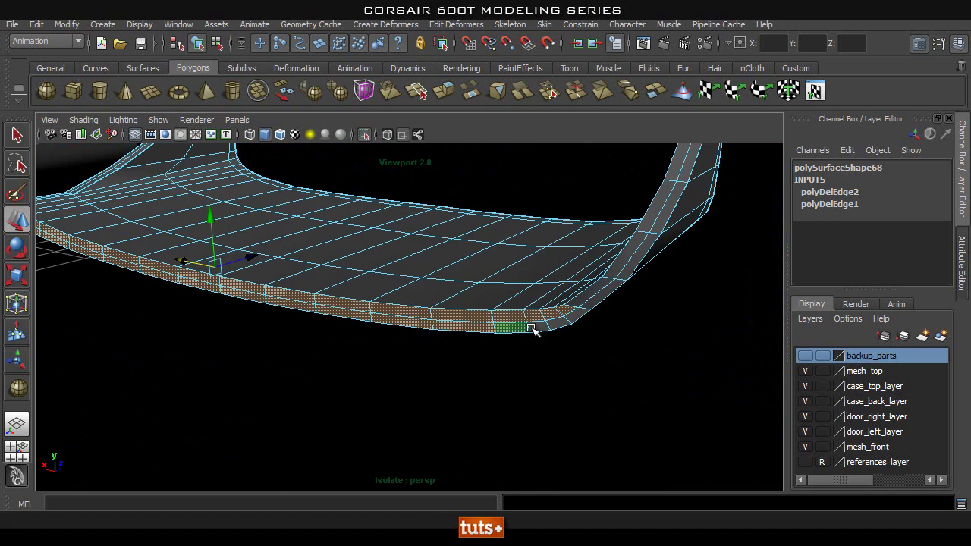
pyautogui.keyDown('alt'); pyautogui.moveTo(648, 332); pyautogui.dragTo(216, 349); pyautogui.keyUp('alt')
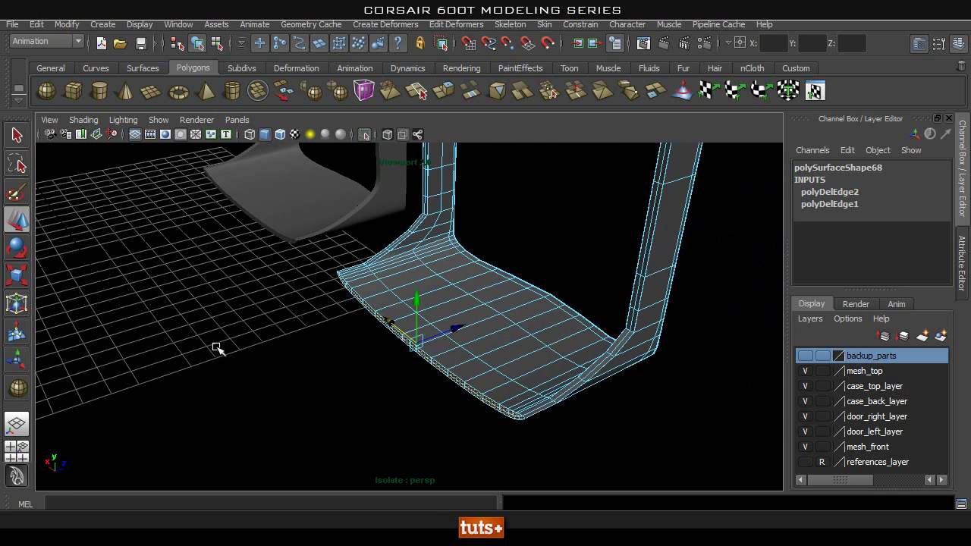
# - Switch to the Polygons menu set and apply Duplicate Face to the selected rim faces
pyautogui.keyDown('alt'); pyautogui.moveTo(260, 280); pyautogui.dragTo(190, 173); pyautogui.keyUp('alt')
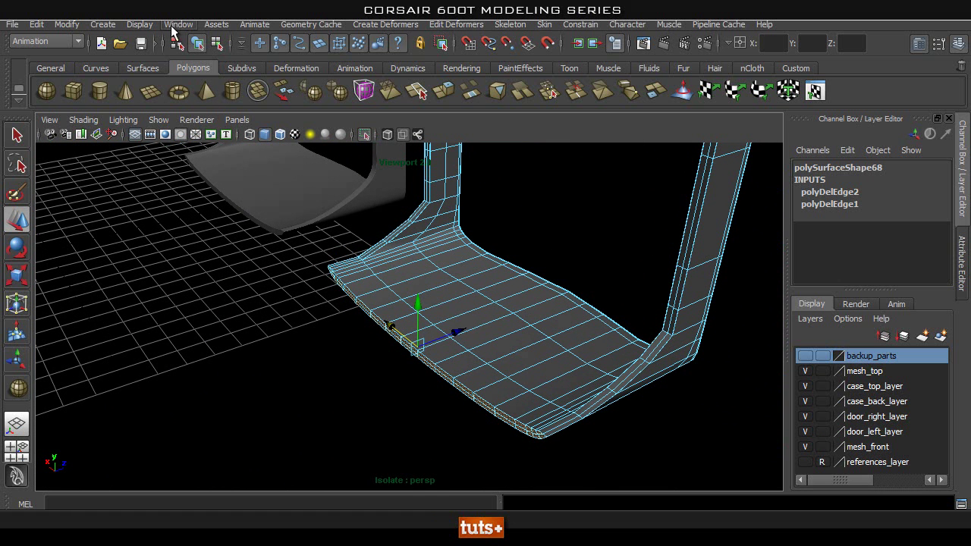
pyautogui.click(46, 41)
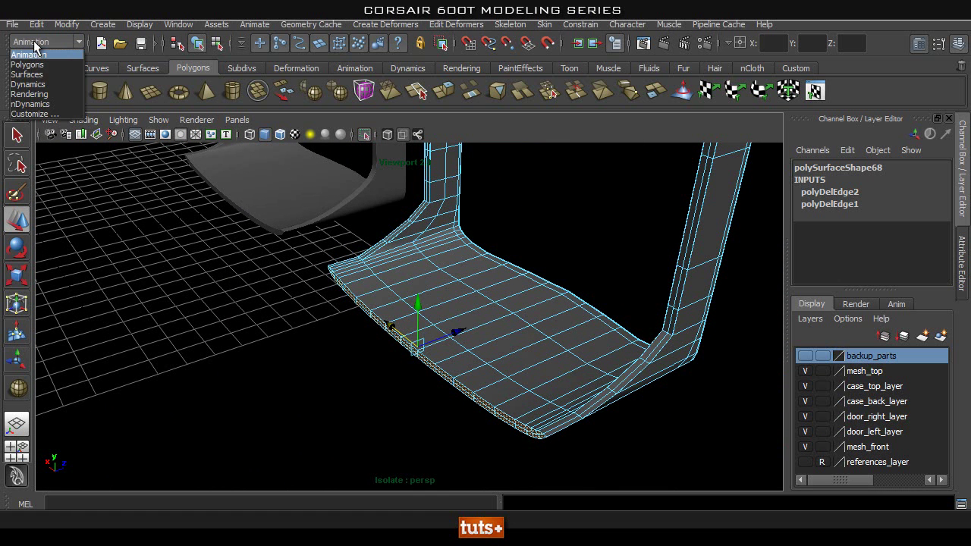
pyautogui.click(42, 65)
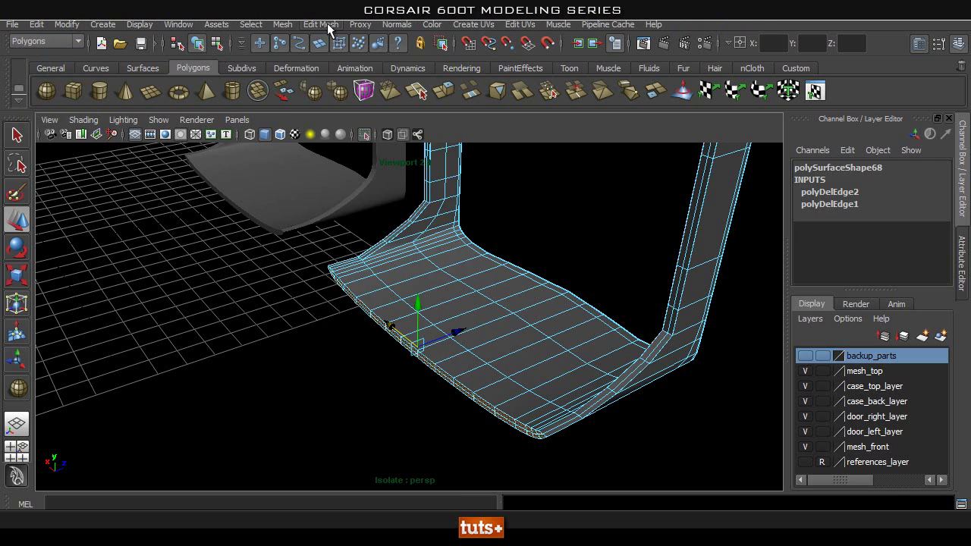
pyautogui.click(329, 28)
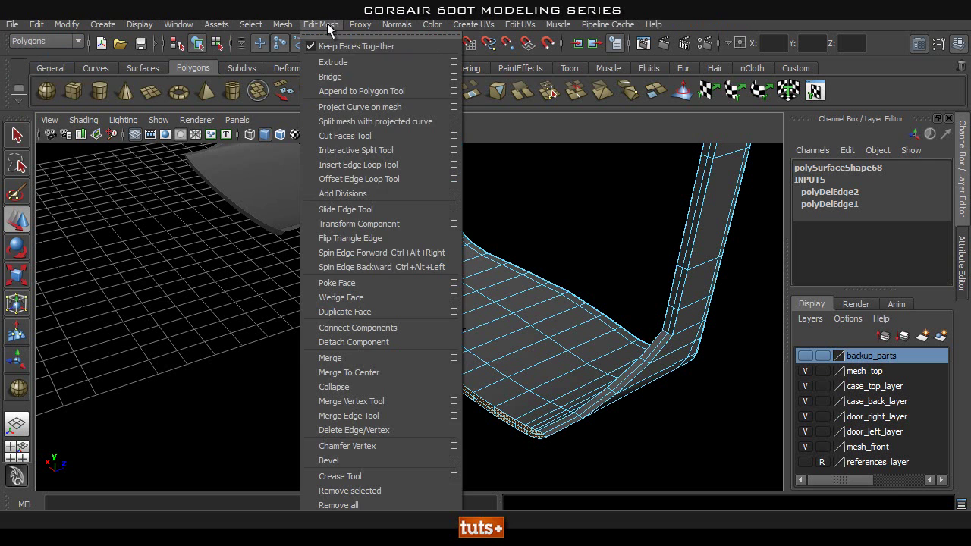
pyautogui.click(390, 310)
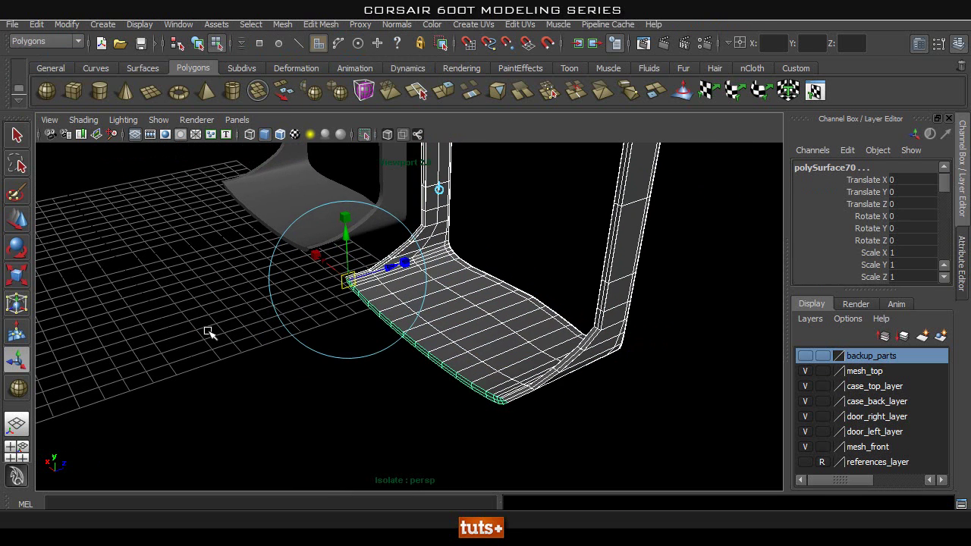
# - Delete all construction history in the scene after separating the duplicated rim strip
pyautogui.keyDown('alt'); pyautogui.moveTo(205, 331); pyautogui.dragTo(346, 319, button='right'); pyautogui.keyUp('alt')
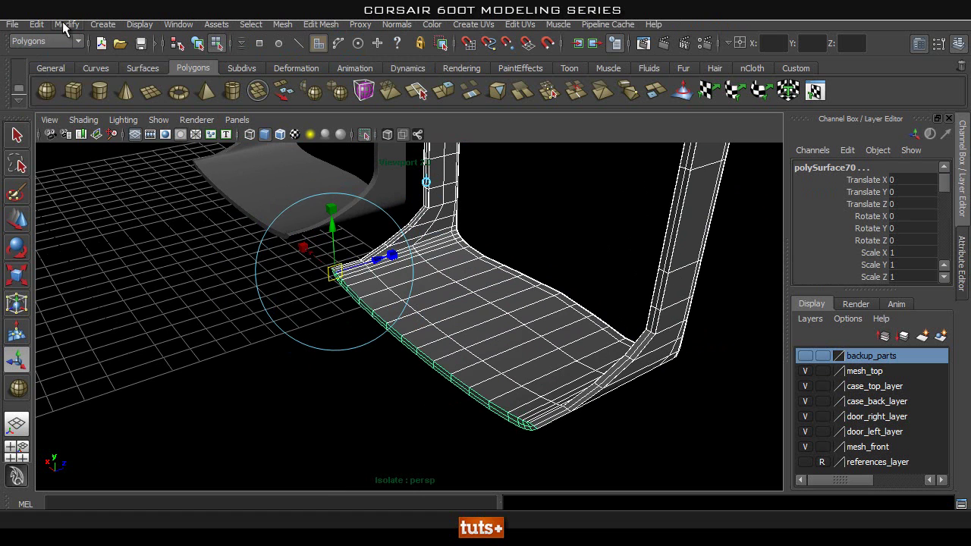
pyautogui.click(36, 25)
pyautogui.moveTo(129, 194)
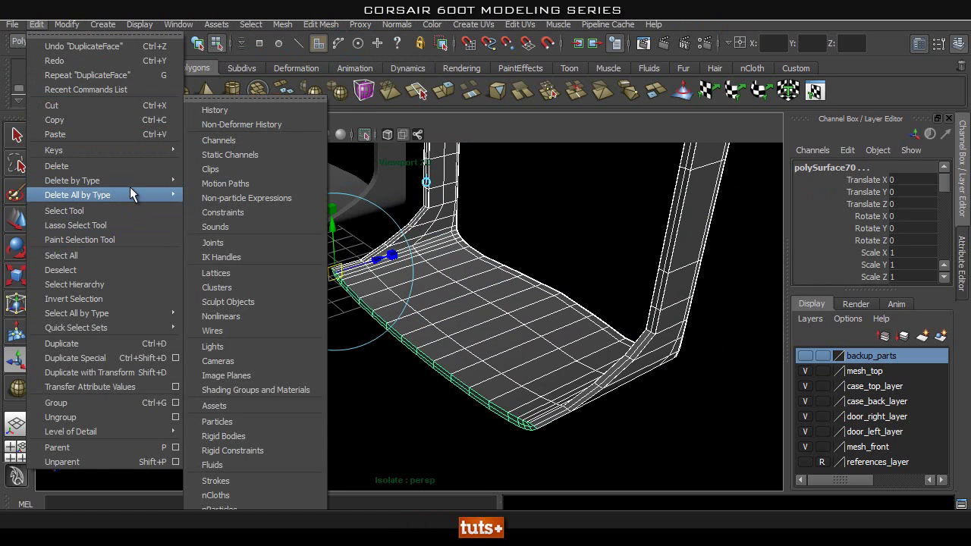
pyautogui.click(235, 110)
# - Bring up the Outliner beside the viewport and select the duplicated rim strip as a separate object
pyautogui.keyDown('alt'); pyautogui.moveTo(290, 361); pyautogui.dragTo(517, 226, button='right'); pyautogui.keyUp('alt')
pyautogui.press('q')
pyautogui.click(450, 393)
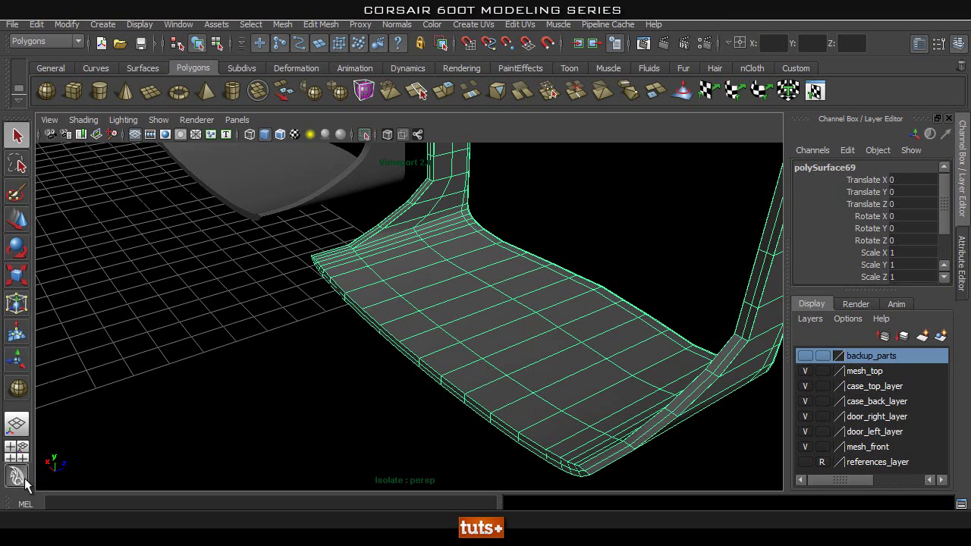
pyautogui.click(192, 27)
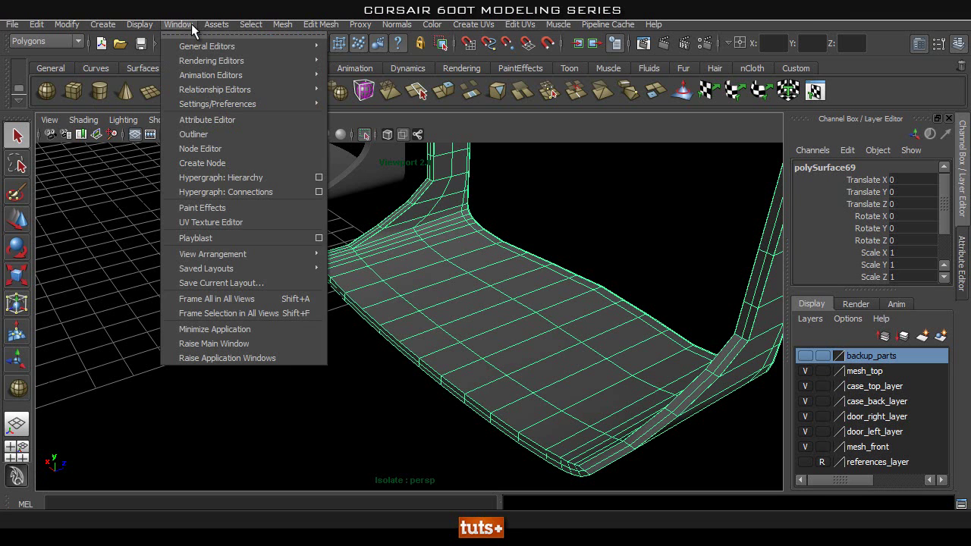
pyautogui.click(212, 134)
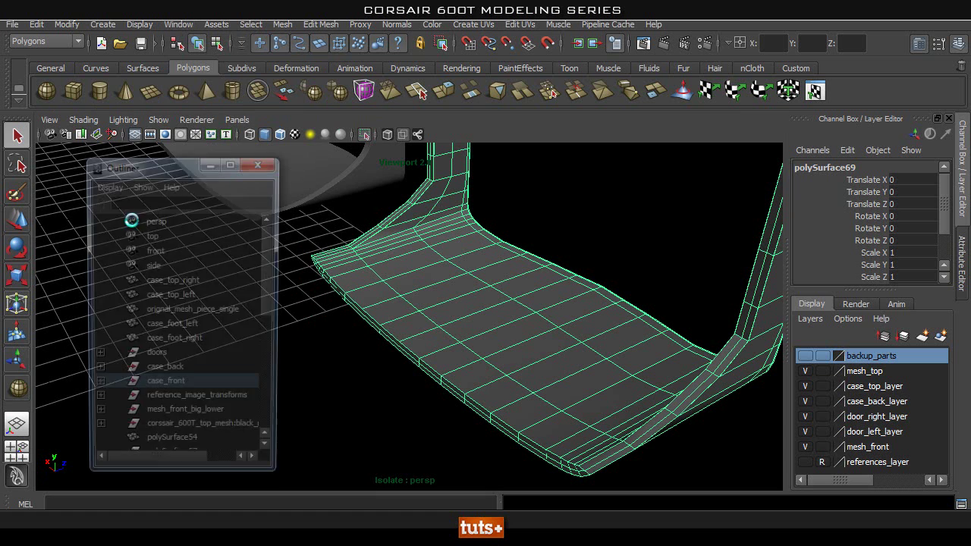
pyautogui.moveTo(143, 168); pyautogui.dragTo(970, 125)
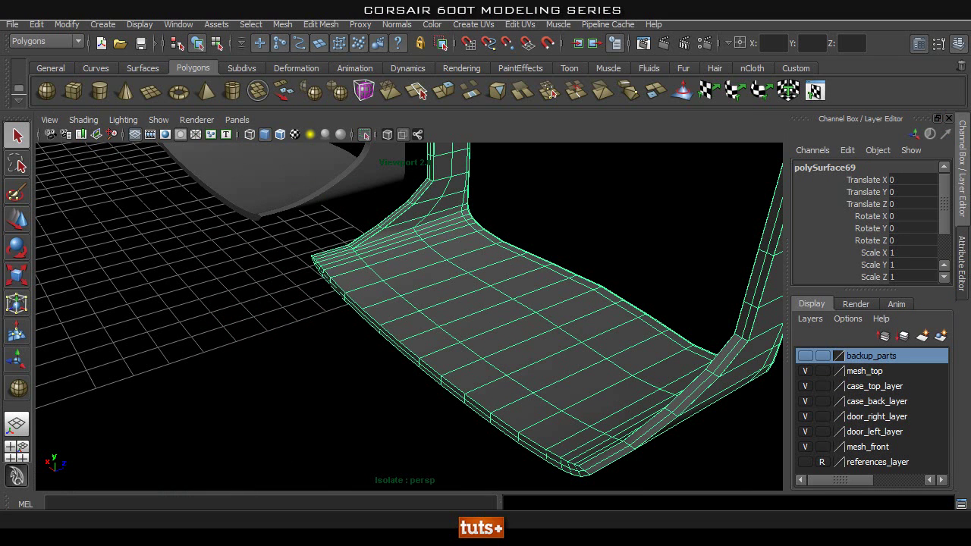
pyautogui.hotkey('ctrl', 'z')
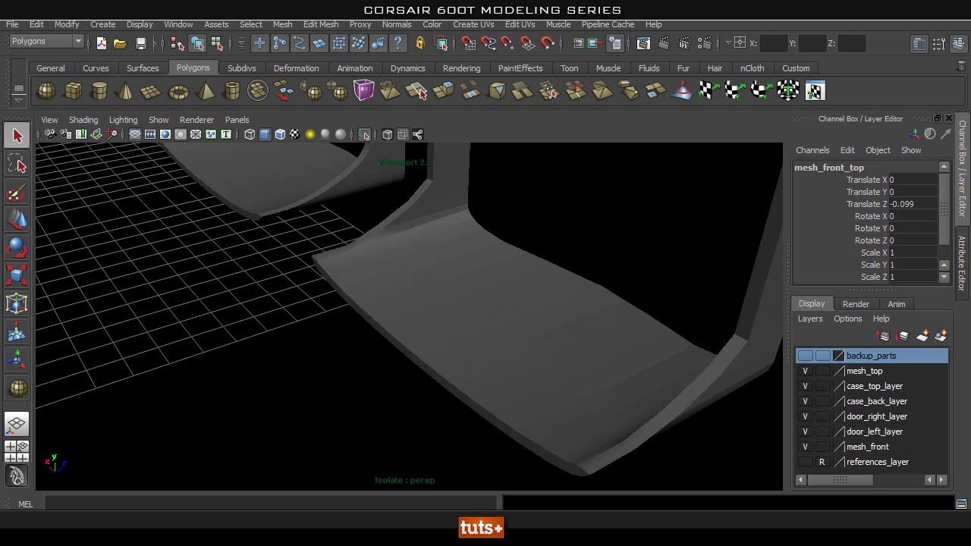
pyautogui.hotkey('ctrl', 'z')
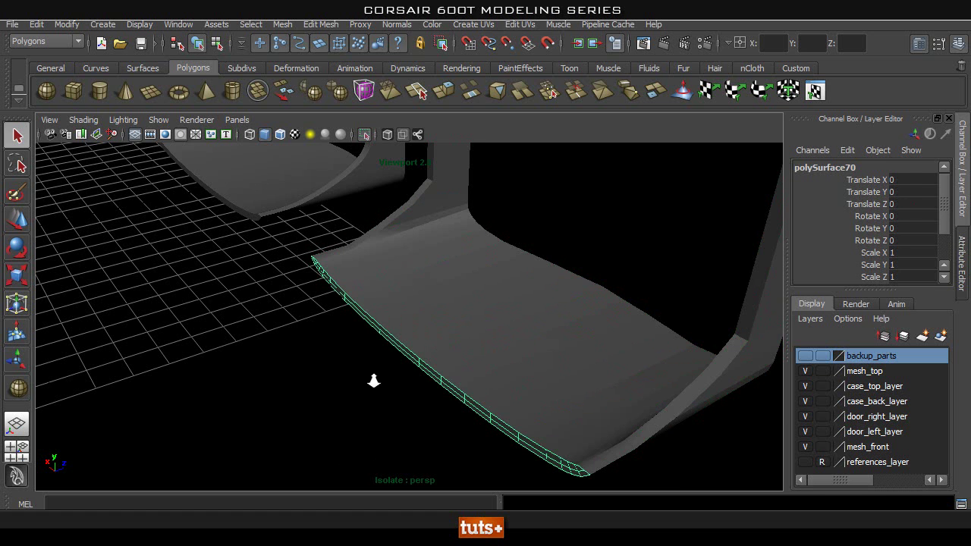
# - Move the duplicated rim strip along X to about 16.9, bringing it to the lower rim of the other front frame
pyautogui.keyDown('alt'); pyautogui.moveTo(374, 381); pyautogui.dragTo(154, 442); pyautogui.keyUp('alt')
pyautogui.press('r')
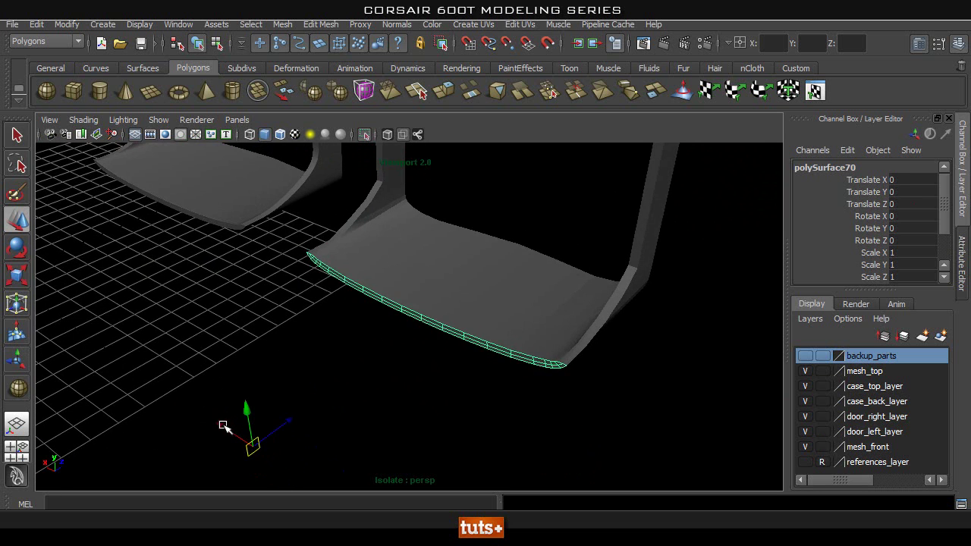
pyautogui.moveTo(223, 426); pyautogui.dragTo(108, 337)
# - Center the pivot of the rim strip and frame the strip in the viewport
pyautogui.keyDown('alt'); pyautogui.moveTo(563, 357); pyautogui.dragTo(256, 329); pyautogui.keyUp('alt')
pyautogui.press('space')
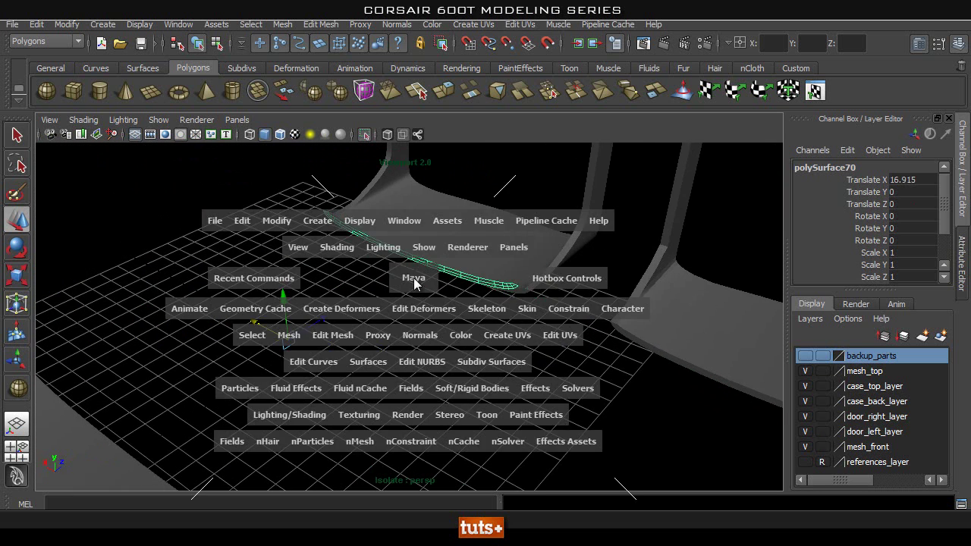
pyautogui.click(282, 217)
pyautogui.click(331, 367)
pyautogui.press('f')
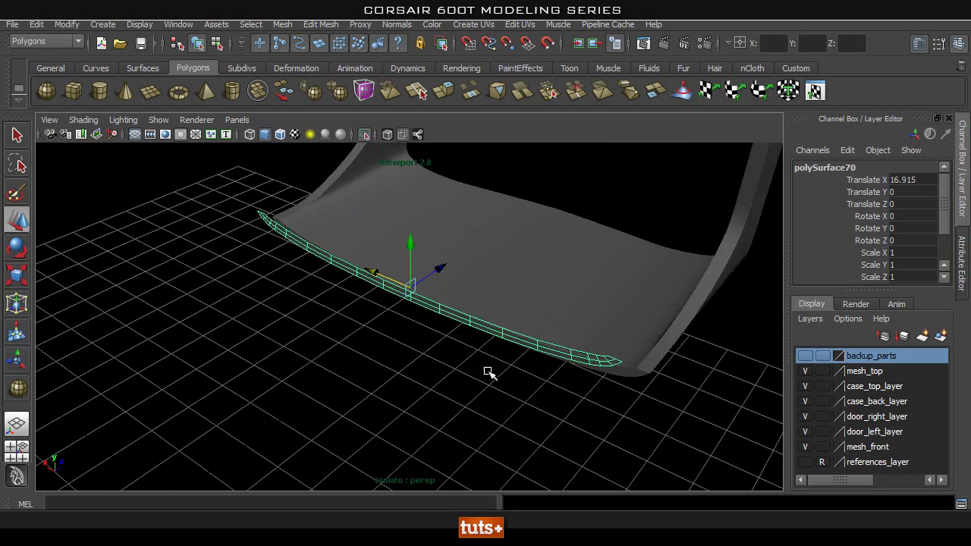
# - Try to position the rim strip freehand at Translate Y -0.161 and Translate Z -0.532
pyautogui.keyDown('alt'); pyautogui.moveTo(488, 373); pyautogui.dragTo(439, 317); pyautogui.keyUp('alt')
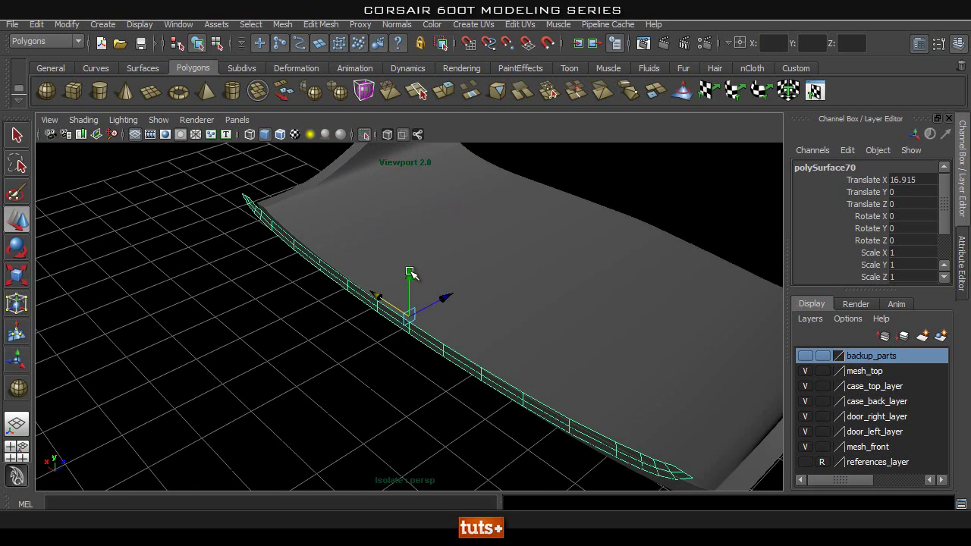
pyautogui.keyDown('alt'); pyautogui.moveTo(408, 274); pyautogui.dragTo(440, 360); pyautogui.keyUp('alt')
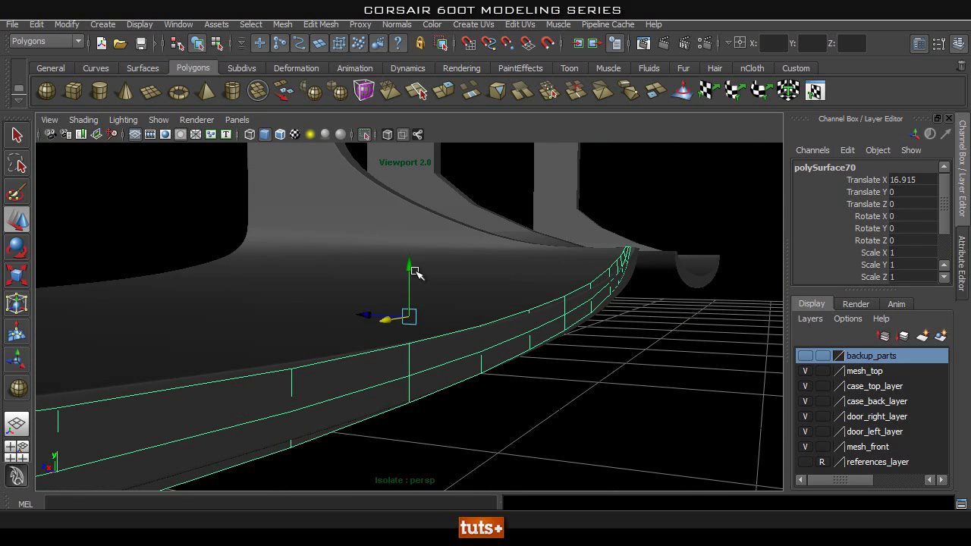
pyautogui.click(409, 270)
pyautogui.moveTo(408, 270); pyautogui.dragTo(503, 391)
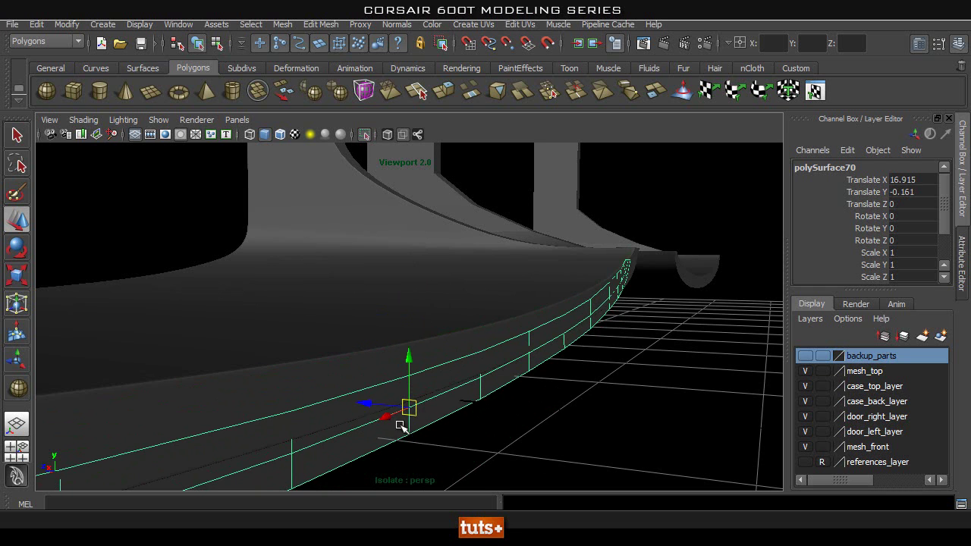
pyautogui.moveTo(359, 397); pyautogui.dragTo(421, 406)
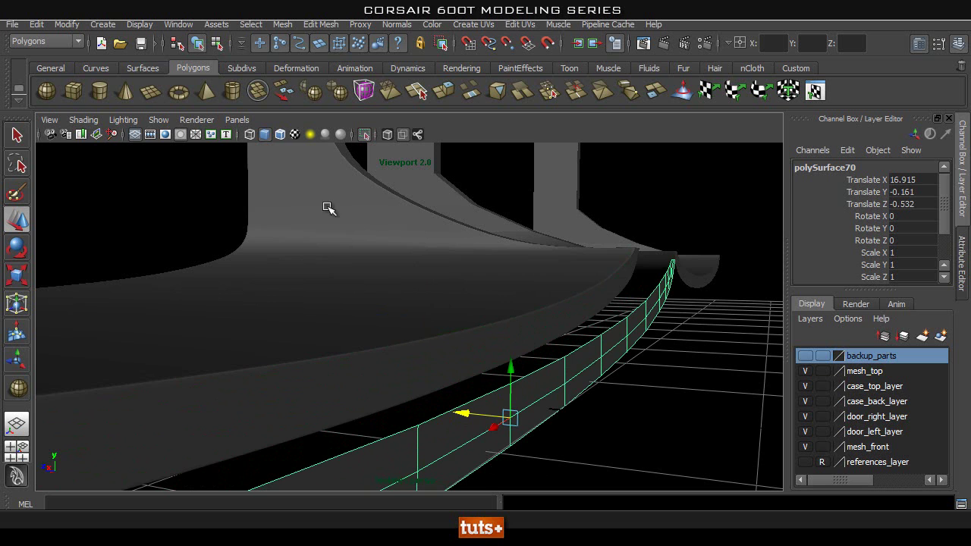
# - Show wireframe on shaded and snap the rim strip to the frame's rim vertices, at Translate X 16.239 and Y 0.006
pyautogui.click(283, 135)
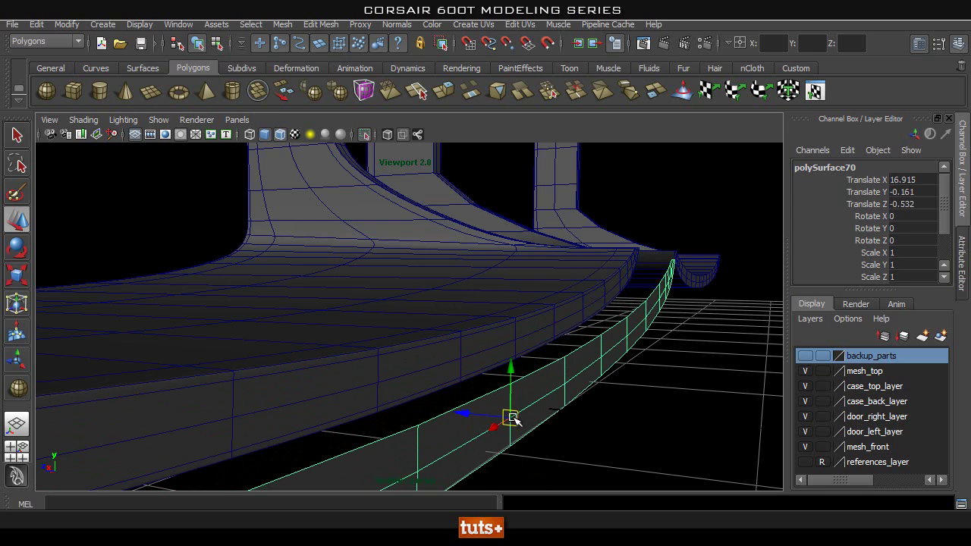
pyautogui.moveTo(374, 374); pyautogui.dragTo(380, 388, button='middle')
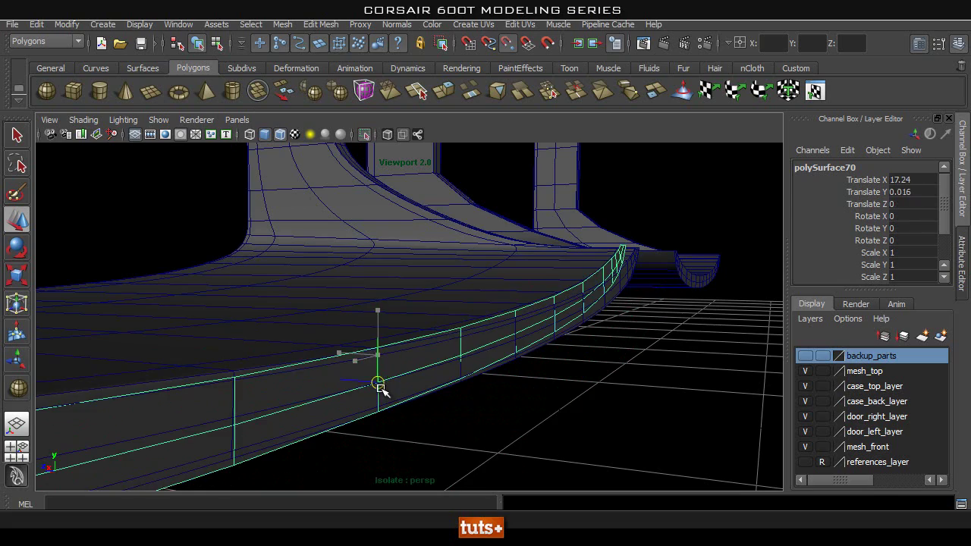
pyautogui.keyDown('alt'); pyautogui.moveTo(378, 385); pyautogui.dragTo(531, 389); pyautogui.keyUp('alt')
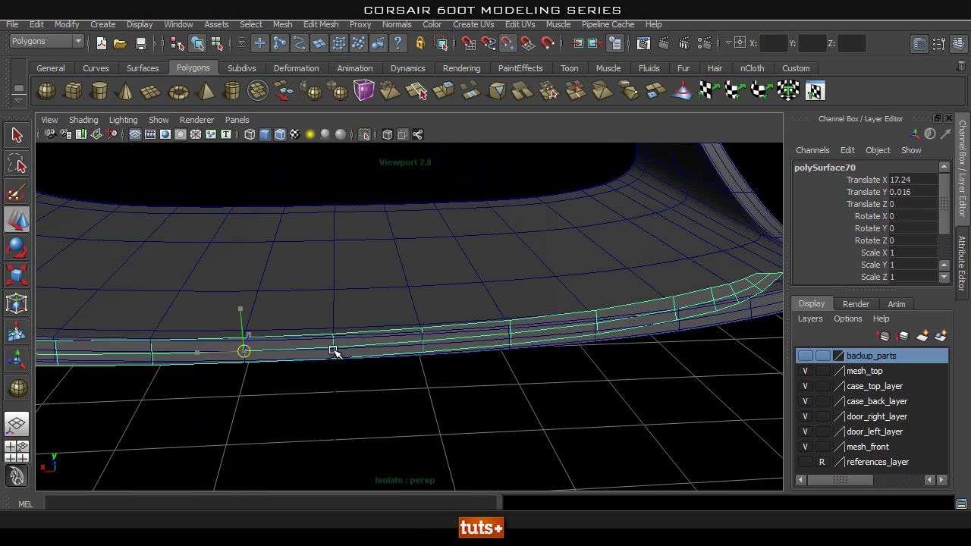
pyautogui.keyDown('alt'); pyautogui.moveTo(401, 377); pyautogui.dragTo(392, 347); pyautogui.keyUp('alt')
pyautogui.press('3')
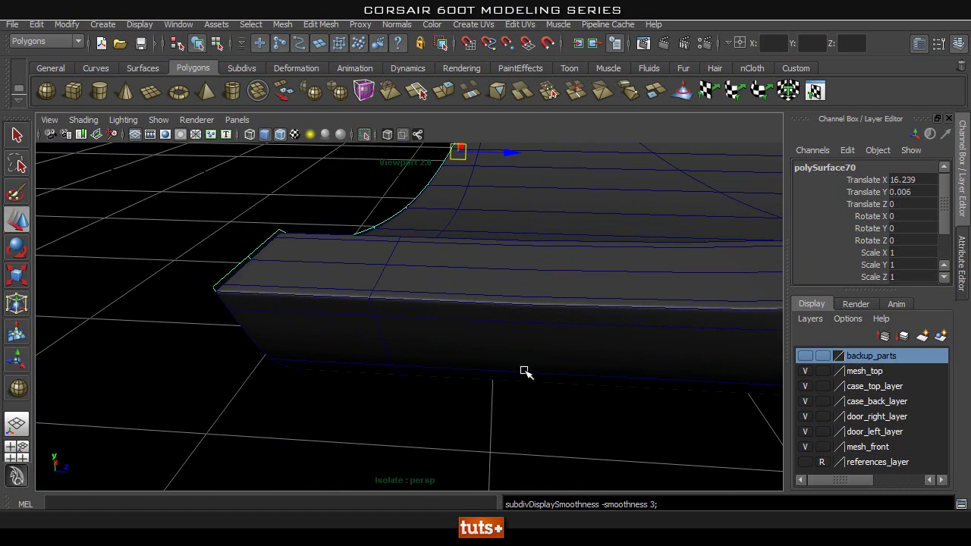
pyautogui.keyDown('alt'); pyautogui.moveTo(525, 372); pyautogui.dragTo(438, 349); pyautogui.keyUp('alt')
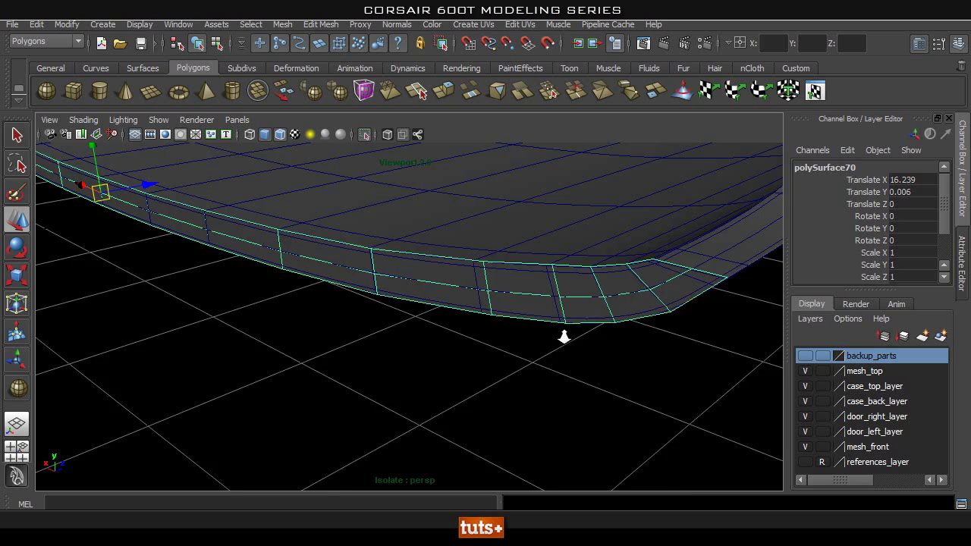
pyautogui.keyDown('alt'); pyautogui.moveTo(564, 337); pyautogui.dragTo(384, 322); pyautogui.keyUp('alt')
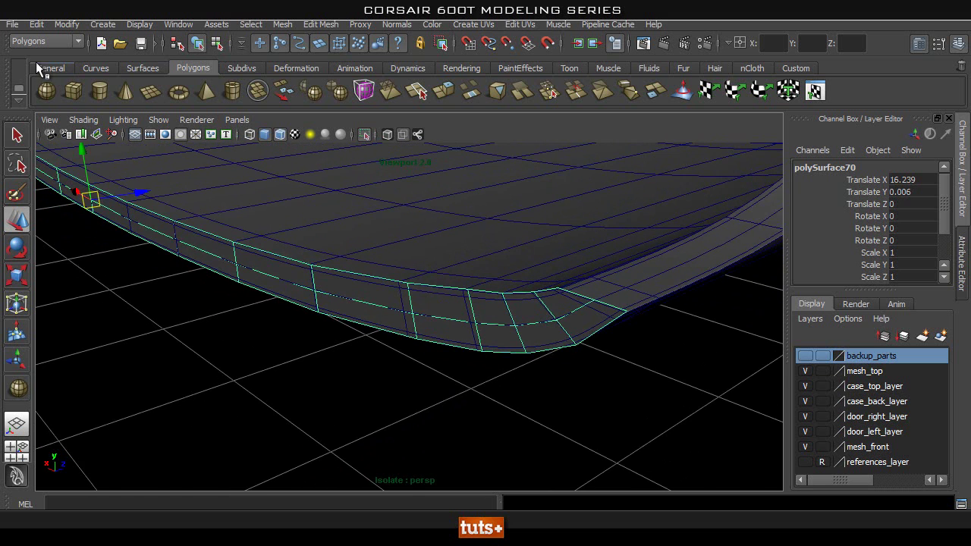
# - Extrude the rim strip's faces and pull them along Z across the gap to near the facing frame's edge
pyautogui.click(285, 25)
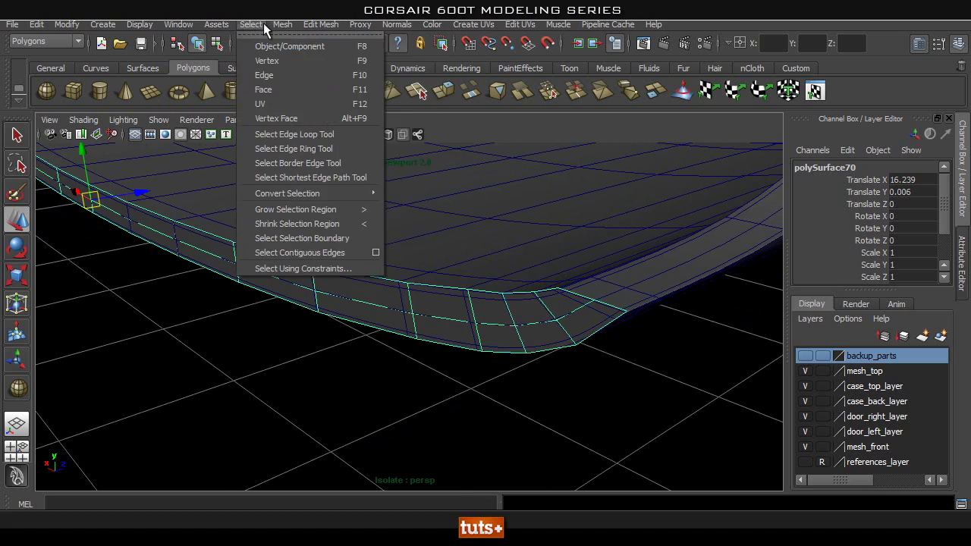
pyautogui.moveTo(326, 28)
pyautogui.click(335, 63)
pyautogui.keyDown('alt'); pyautogui.moveTo(494, 174); pyautogui.dragTo(435, 245); pyautogui.keyUp('alt')
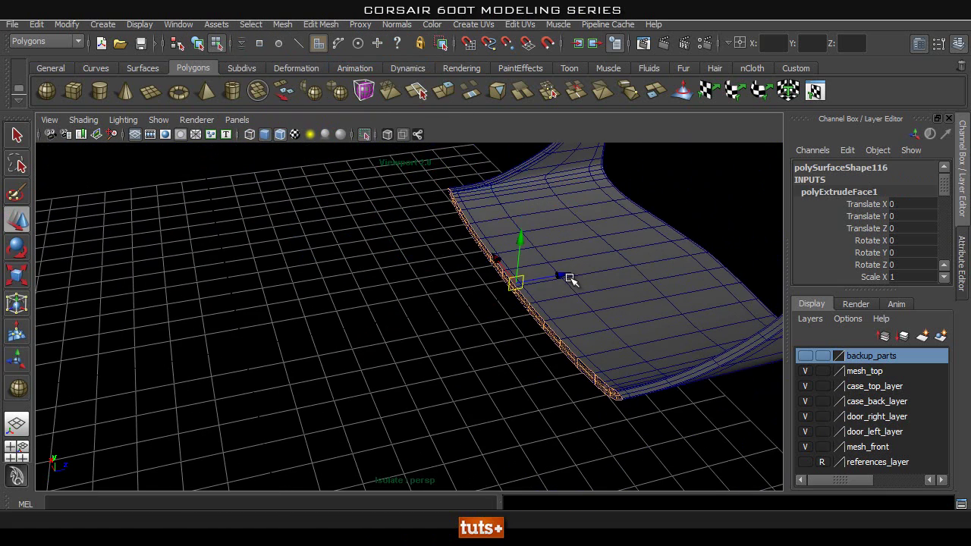
pyautogui.moveTo(570, 279); pyautogui.dragTo(199, 325)
pyautogui.keyDown('alt'); pyautogui.moveTo(581, 260); pyautogui.dragTo(540, 273); pyautogui.keyUp('alt')
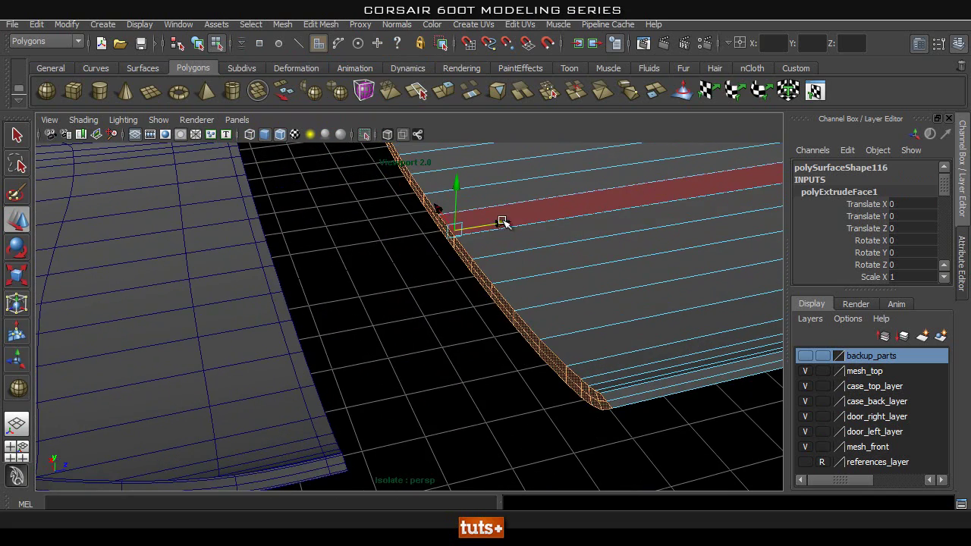
pyautogui.moveTo(502, 222); pyautogui.dragTo(329, 249)
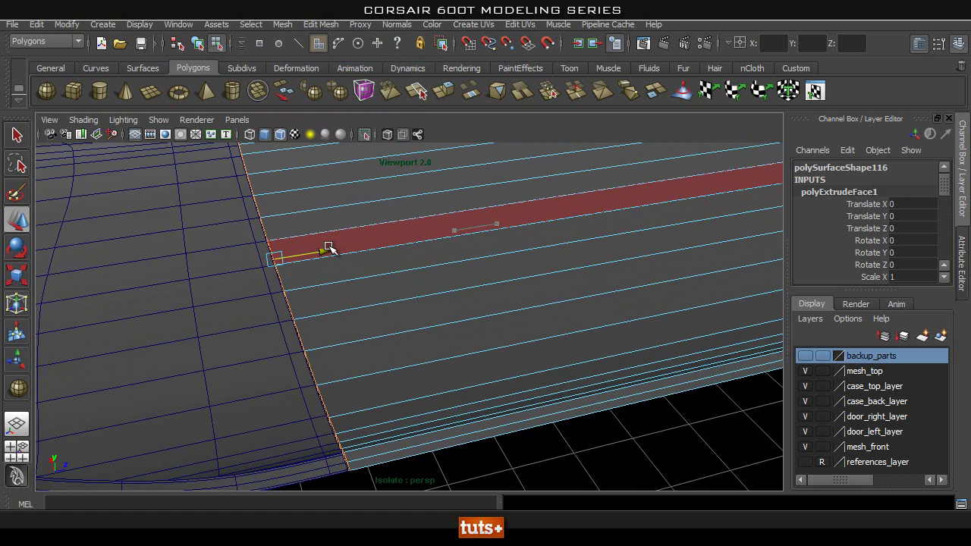
pyautogui.keyDown('alt'); pyautogui.moveTo(213, 284); pyautogui.dragTo(327, 251); pyautogui.keyUp('alt')
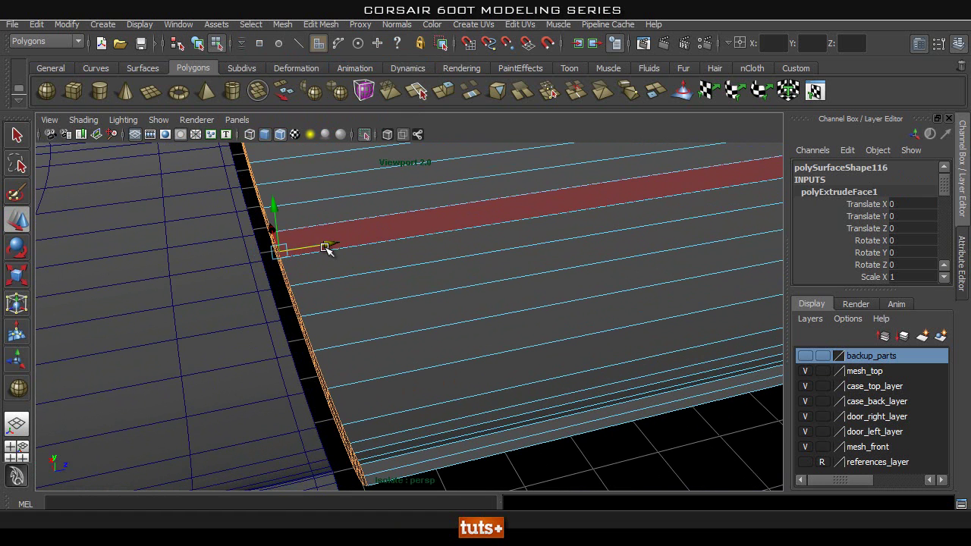
# - Turn off the smooth mesh preview on the facing frame and restore the selection of the extruded faces
pyautogui.click(213, 327)
pyautogui.press('1')
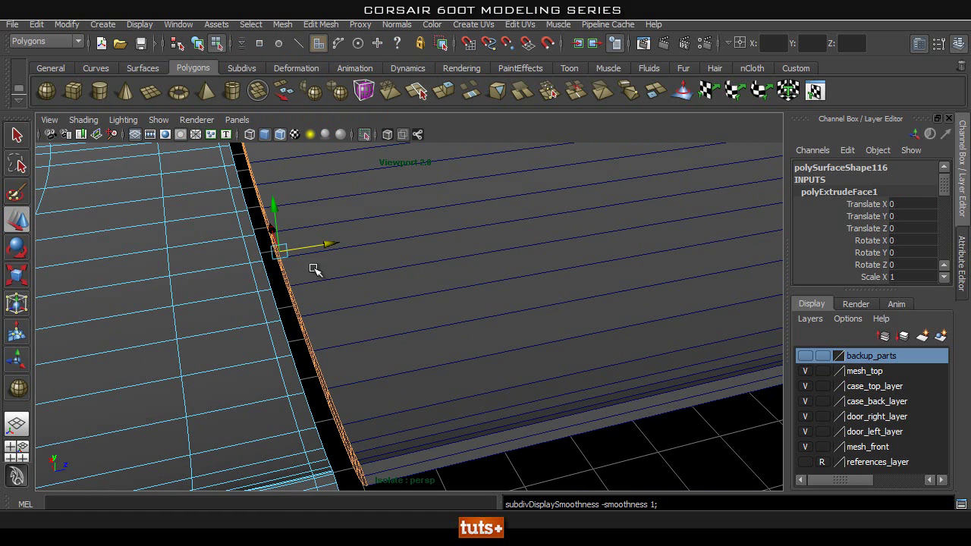
pyautogui.moveTo(234, 303); pyautogui.dragTo(305, 232, button='right')
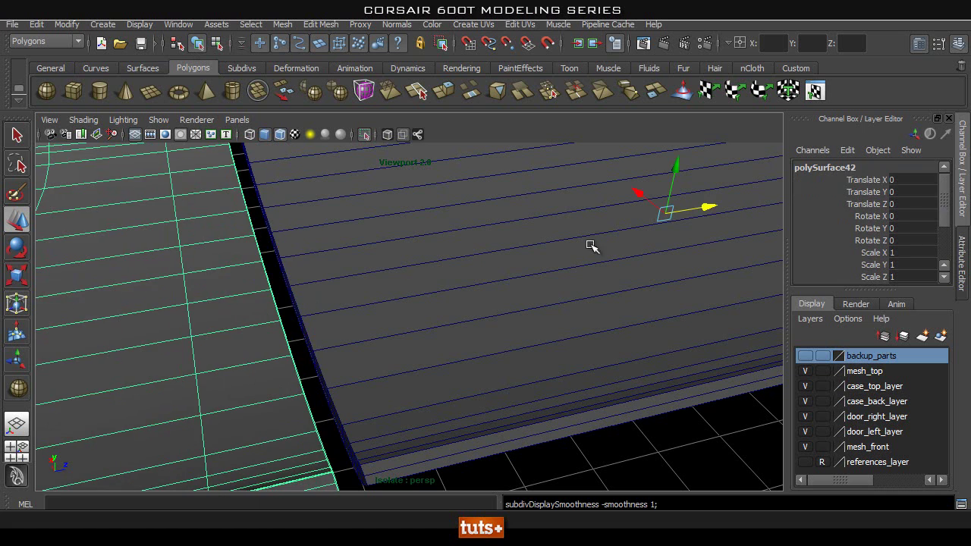
pyautogui.click(349, 359)
pyautogui.hotkey('ctrl', 'z')
pyautogui.hotkey('ctrl', 'z')
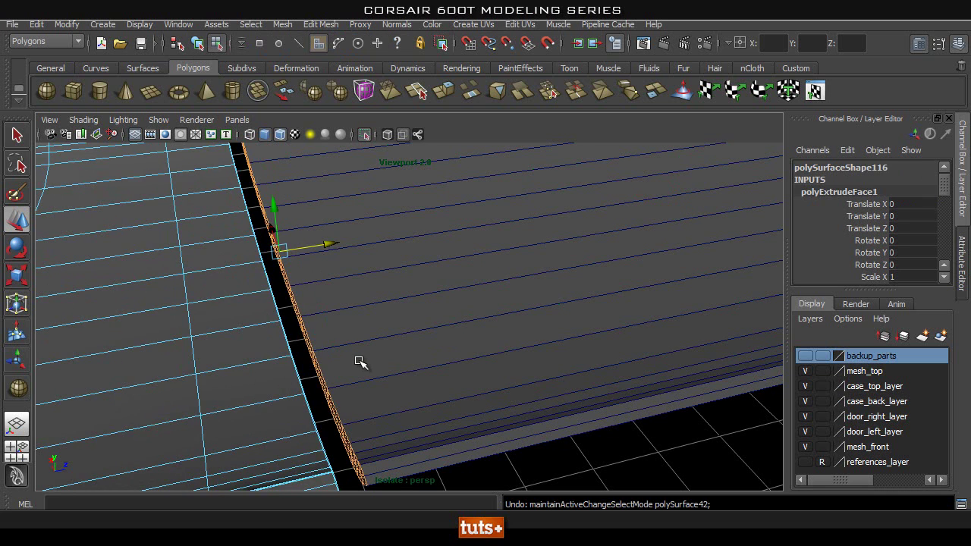
# - Snap the extruded faces along Z to the corner vertex of the facing frame to close the remaining gap
pyautogui.keyDown('alt'); pyautogui.moveTo(301, 348); pyautogui.dragTo(413, 333); pyautogui.keyUp('alt')
pyautogui.scroll(2, 395, 337)
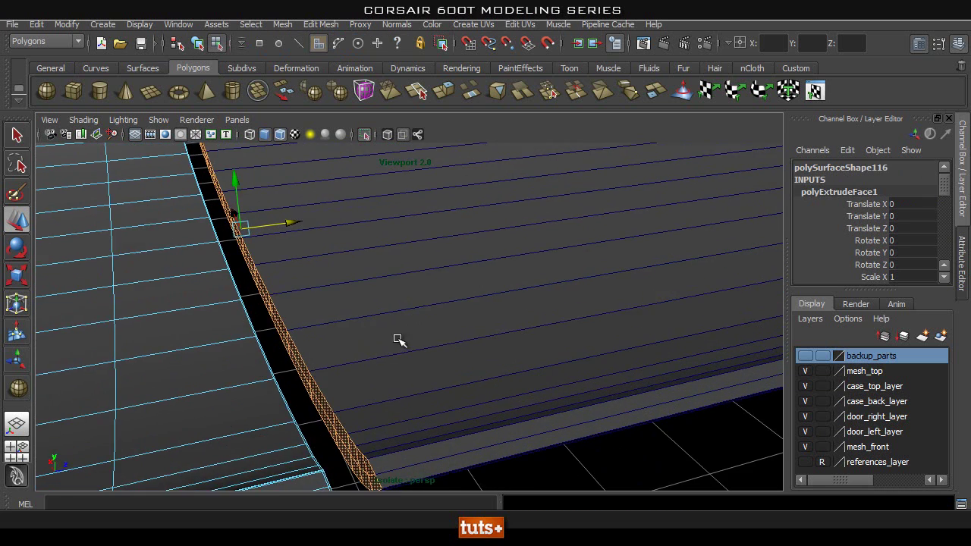
pyautogui.keyDown('alt'); pyautogui.moveTo(399, 340); pyautogui.dragTo(397, 309, button='middle'); pyautogui.keyUp('alt')
pyautogui.keyDown('alt'); pyautogui.moveTo(398, 310); pyautogui.dragTo(306, 285); pyautogui.keyUp('alt')
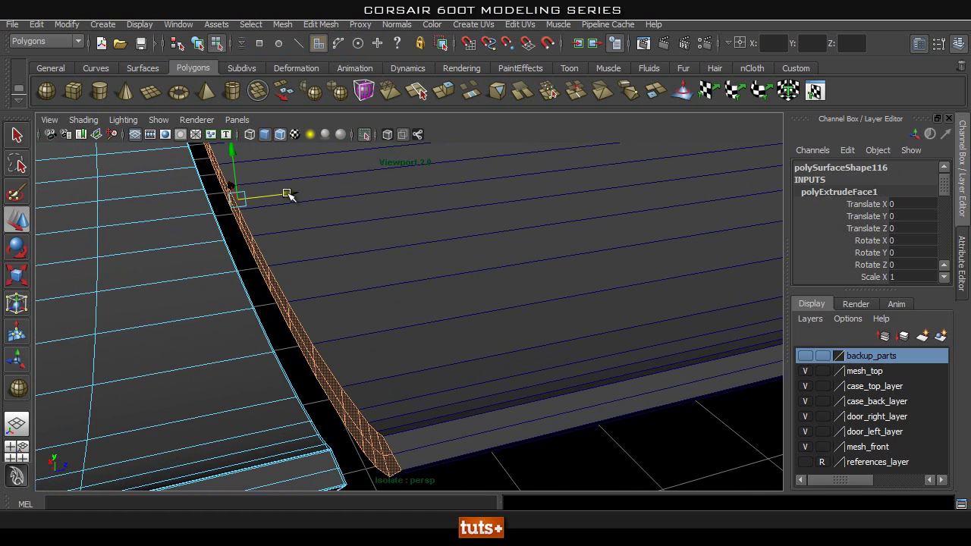
pyautogui.click(345, 482)
pyautogui.keyDown('alt'); pyautogui.moveTo(546, 444); pyautogui.dragTo(412, 390); pyautogui.keyUp('alt')
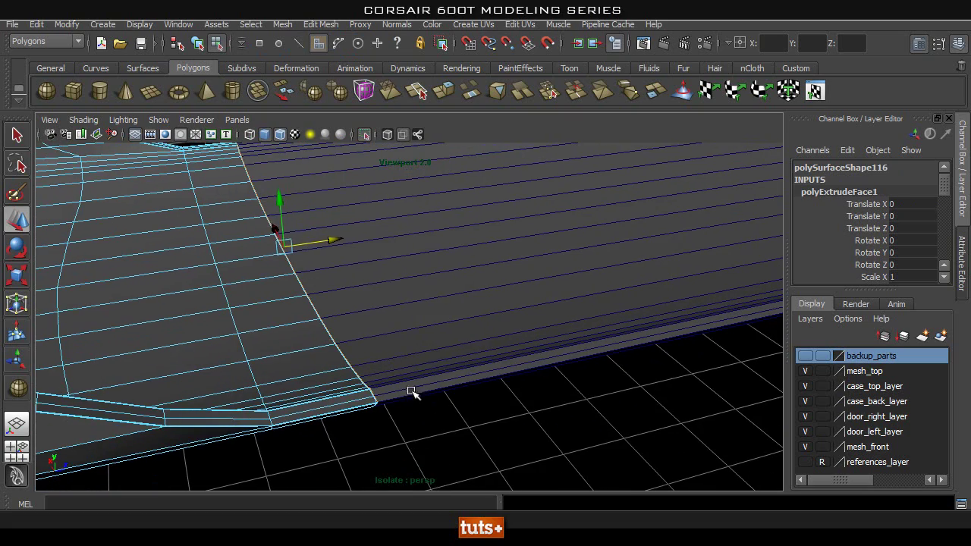
# - Return to object mode, then select and isolate the extruded panel between the two frames
pyautogui.press('q')
pyautogui.moveTo(462, 256); pyautogui.dragTo(527, 238, button='right')
pyautogui.keyDown('alt'); pyautogui.moveTo(592, 342); pyautogui.dragTo(659, 414); pyautogui.keyUp('alt')
pyautogui.keyDown('alt'); pyautogui.moveTo(657, 412); pyautogui.dragTo(576, 303, button='right'); pyautogui.keyUp('alt')
pyautogui.keyDown('alt'); pyautogui.moveTo(577, 303); pyautogui.dragTo(364, 334, button='middle'); pyautogui.keyUp('alt')
pyautogui.keyDown('alt'); pyautogui.moveTo(364, 334); pyautogui.dragTo(615, 402, button='right'); pyautogui.keyUp('alt')
pyautogui.keyDown('alt'); pyautogui.moveTo(447, 343); pyautogui.dragTo(335, 313, button='middle'); pyautogui.keyUp('alt')
pyautogui.keyDown('alt'); pyautogui.moveTo(334, 313); pyautogui.dragTo(499, 378); pyautogui.keyUp('alt')
pyautogui.keyDown('alt'); pyautogui.moveTo(499, 378); pyautogui.dragTo(296, 289, button='middle'); pyautogui.keyUp('alt')
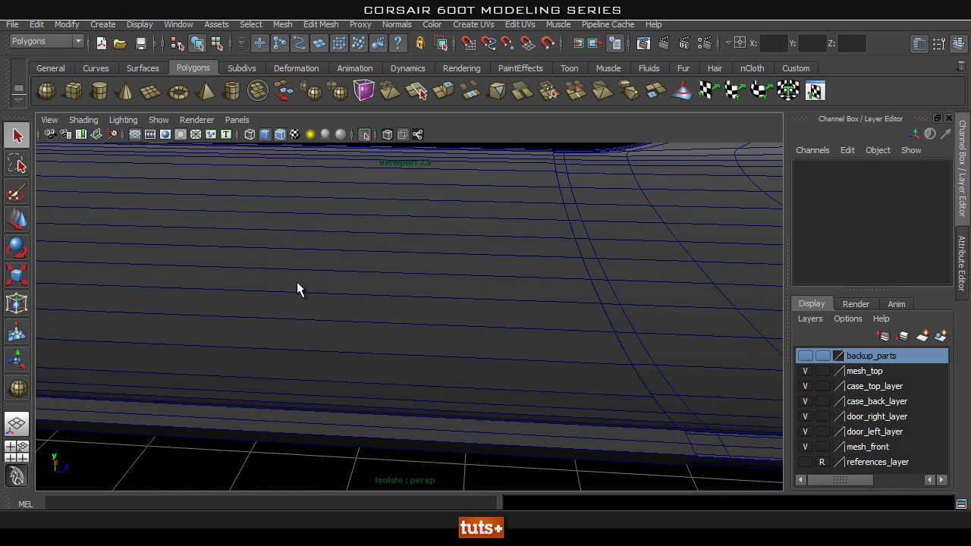
pyautogui.click(560, 424)
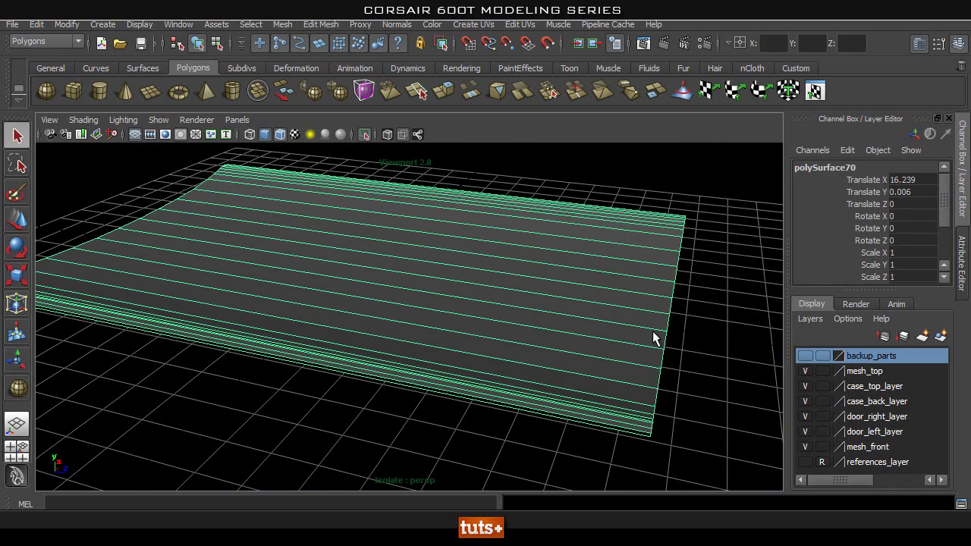
# - Insert supporting edge loops tight around the rim edge at one end of the isolated panel
pyautogui.keyDown('alt'); pyautogui.moveTo(656, 341); pyautogui.dragTo(432, 326, button='middle'); pyautogui.keyUp('alt')
pyautogui.keyDown('alt'); pyautogui.moveTo(455, 357); pyautogui.dragTo(554, 402, button='right'); pyautogui.keyUp('alt')
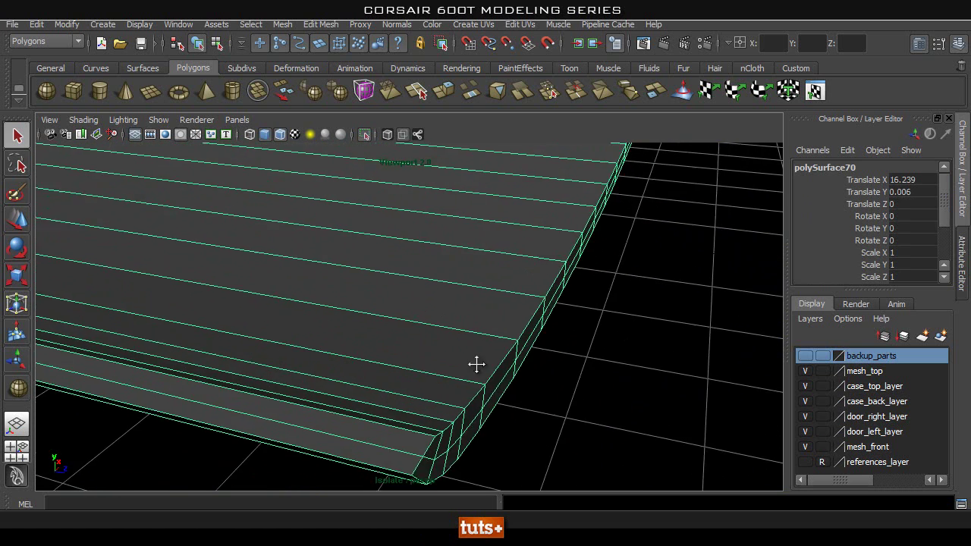
pyautogui.keyDown('alt'); pyautogui.moveTo(477, 364); pyautogui.dragTo(391, 326); pyautogui.keyUp('alt')
pyautogui.keyDown('alt'); pyautogui.moveTo(391, 325); pyautogui.dragTo(410, 339, button='right'); pyautogui.keyUp('alt')
pyautogui.keyDown('alt'); pyautogui.moveTo(410, 338); pyautogui.dragTo(413, 318); pyautogui.keyUp('alt')
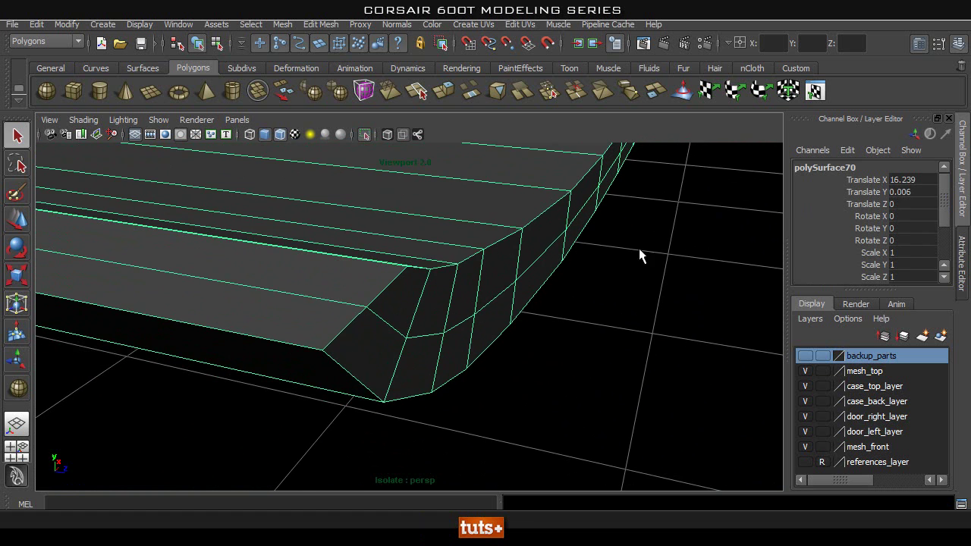
pyautogui.click(311, 24)
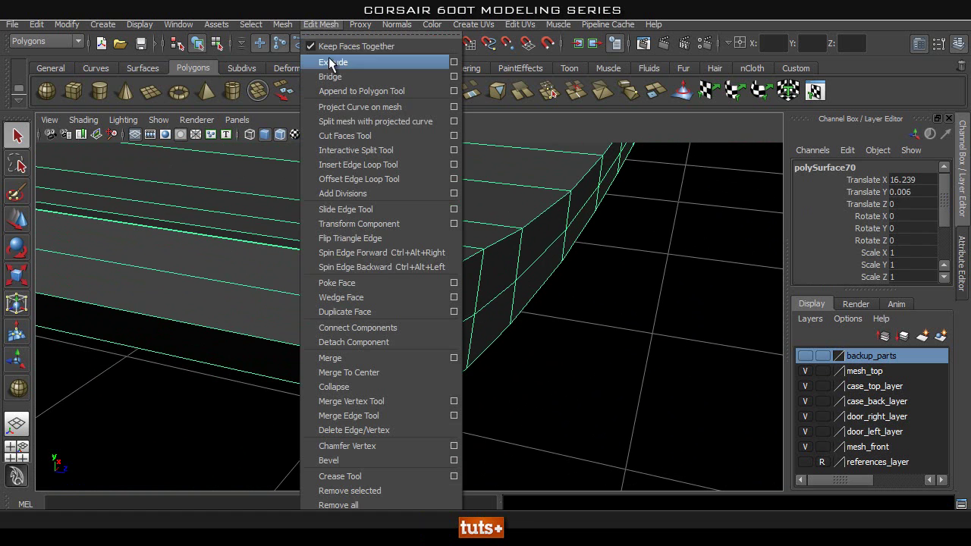
pyautogui.click(361, 179)
pyautogui.keyDown('alt'); pyautogui.moveTo(347, 310); pyautogui.dragTo(361, 309, button='right'); pyautogui.keyUp('alt')
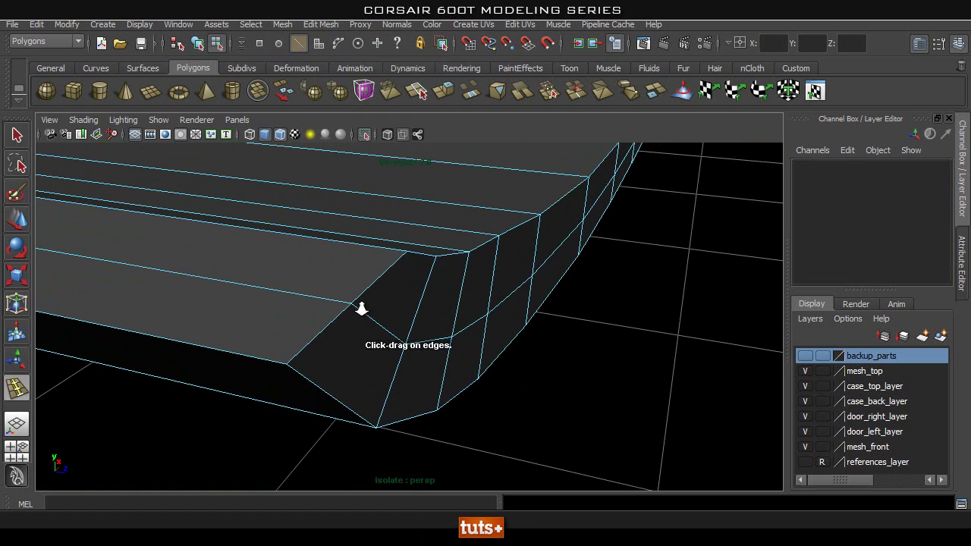
pyautogui.moveTo(262, 367)
pyautogui.mouseDown()
pyautogui.moveTo(284, 373)
pyautogui.moveTo(272, 358)
pyautogui.mouseUp()
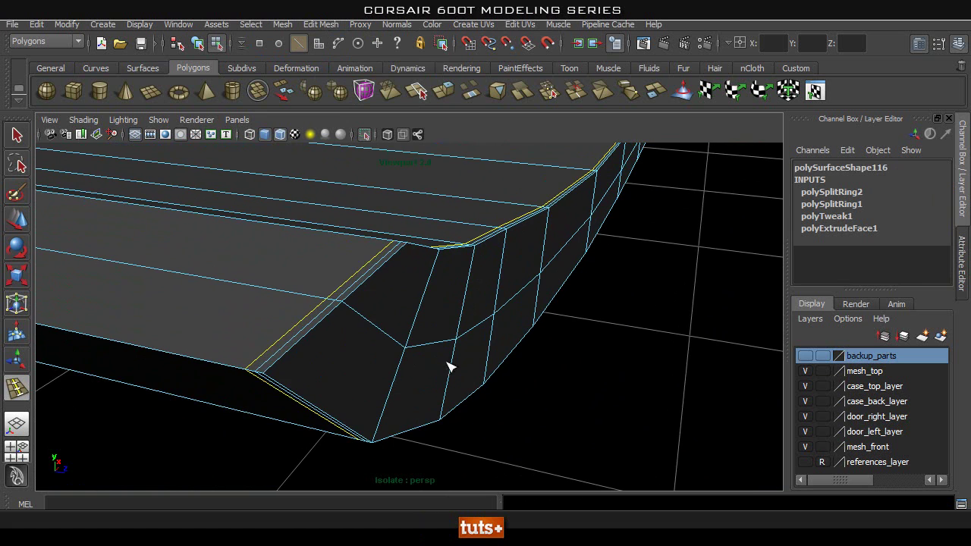
pyautogui.moveTo(355, 312); pyautogui.dragTo(341, 313)
# - Insert further supporting edge loops along the panel's edges, including one close to its long outer side edge
pyautogui.keyDown('alt'); pyautogui.moveTo(559, 322); pyautogui.dragTo(463, 334); pyautogui.keyUp('alt')
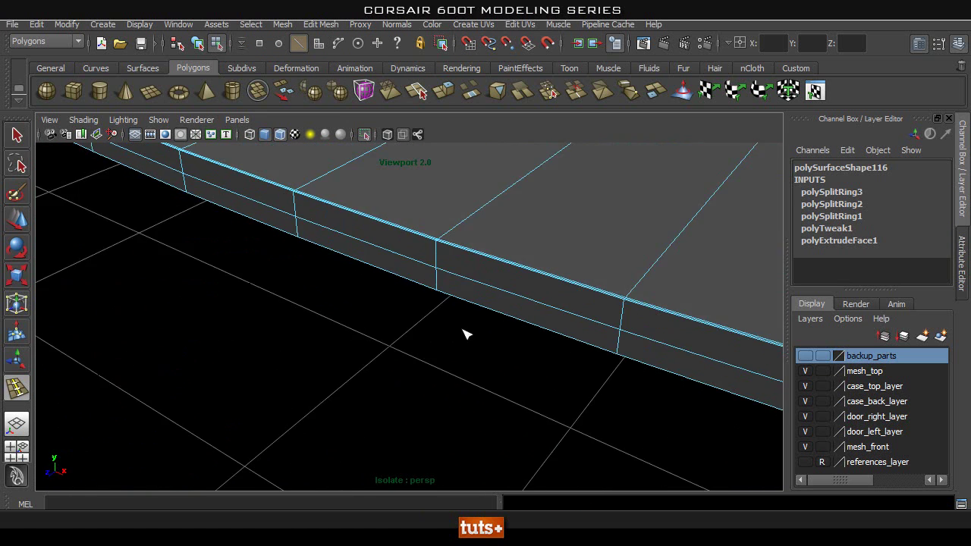
pyautogui.keyDown('alt'); pyautogui.moveTo(563, 338); pyautogui.dragTo(372, 318, button='middle'); pyautogui.keyUp('alt')
pyautogui.keyDown('alt'); pyautogui.moveTo(372, 319); pyautogui.dragTo(227, 268); pyautogui.keyUp('alt')
pyautogui.keyDown('alt'); pyautogui.moveTo(536, 321); pyautogui.dragTo(564, 323); pyautogui.keyUp('alt')
pyautogui.keyDown('alt'); pyautogui.moveTo(607, 373); pyautogui.dragTo(577, 342); pyautogui.keyUp('alt')
pyautogui.moveTo(536, 281); pyautogui.dragTo(517, 267)
pyautogui.keyDown('alt'); pyautogui.moveTo(645, 338); pyautogui.dragTo(500, 310); pyautogui.keyUp('alt')
pyautogui.keyDown('alt'); pyautogui.moveTo(501, 310); pyautogui.dragTo(439, 360, button='middle'); pyautogui.keyUp('alt')
pyautogui.scroll(5, 559, 264)
pyautogui.keyDown('alt'); pyautogui.moveTo(595, 302); pyautogui.dragTo(618, 273, button='middle'); pyautogui.keyUp('alt')
pyautogui.keyDown('alt'); pyautogui.moveTo(618, 274); pyautogui.dragTo(590, 273, button='right'); pyautogui.keyUp('alt')
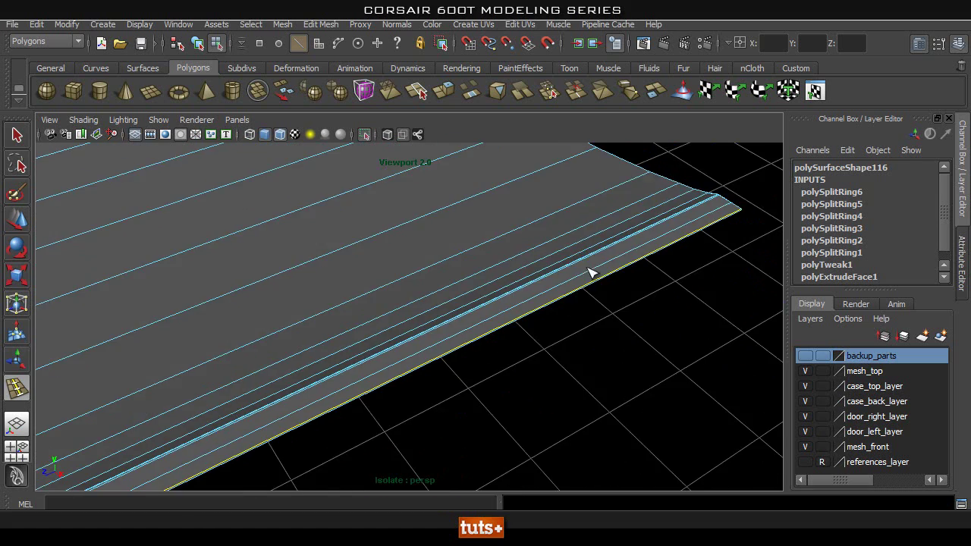
# - Insert supporting edge loops close to the curved rim at the panel's opposite end
pyautogui.keyDown('alt'); pyautogui.moveTo(590, 273); pyautogui.dragTo(366, 359, button='middle'); pyautogui.keyUp('alt')
pyautogui.keyDown('alt'); pyautogui.moveTo(366, 359); pyautogui.dragTo(703, 367, button='right'); pyautogui.keyUp('alt')
pyautogui.keyDown('alt'); pyautogui.moveTo(701, 368); pyautogui.dragTo(228, 335); pyautogui.keyUp('alt')
pyautogui.scroll(-4, 228, 334)
pyautogui.keyDown('alt'); pyautogui.moveTo(310, 284); pyautogui.dragTo(472, 295, button='middle'); pyautogui.keyUp('alt')
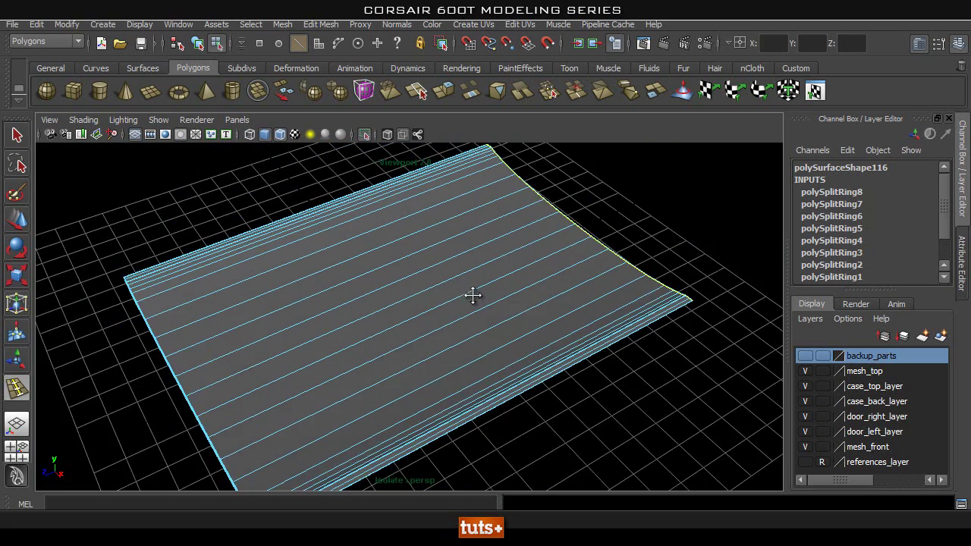
# - Set the Insert Edge Loop Tool to multiple edge loops with 4 loops and insert them across the panel between its ends
pyautogui.scroll(-1, 467, 292)
pyautogui.click(315, 24)
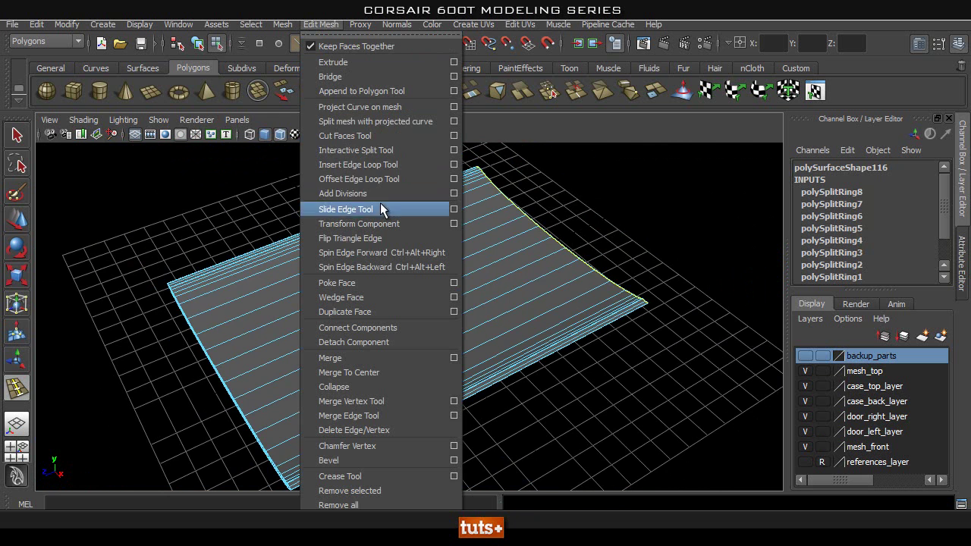
pyautogui.click(454, 165)
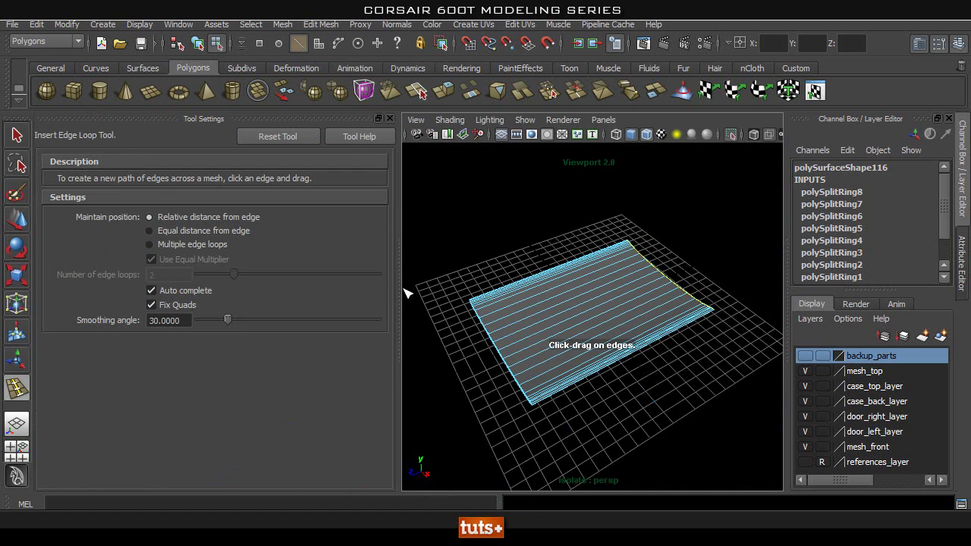
pyautogui.moveTo(399, 292); pyautogui.dragTo(245, 291)
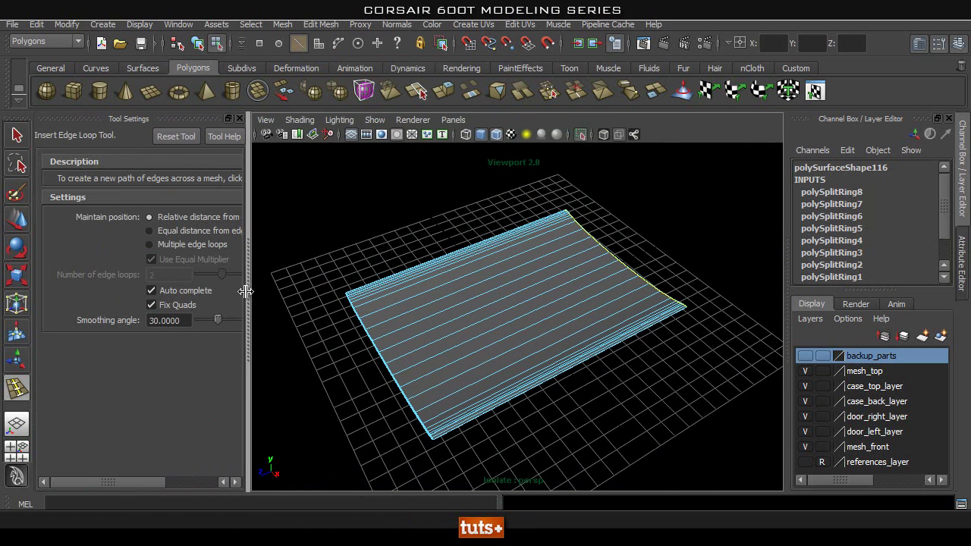
pyautogui.click(150, 244)
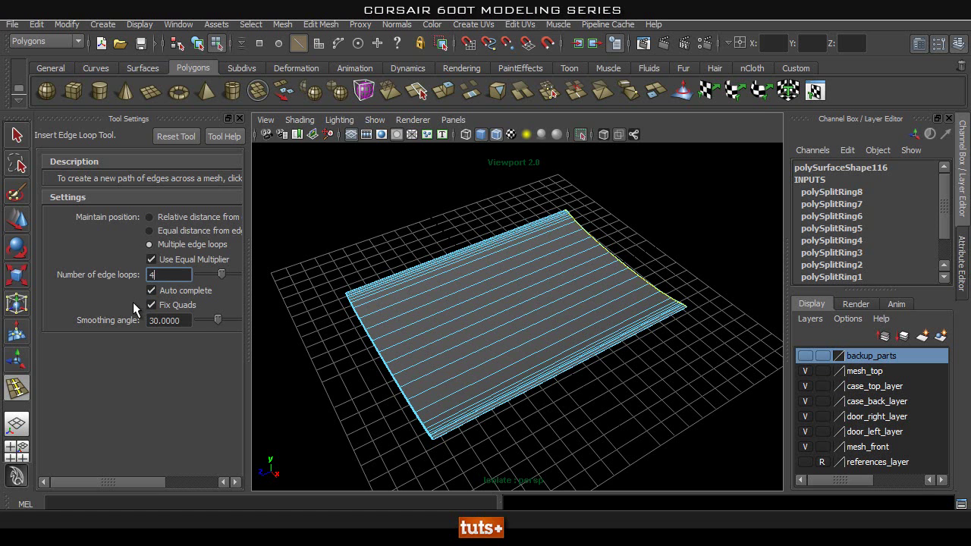
pyautogui.click(558, 377)
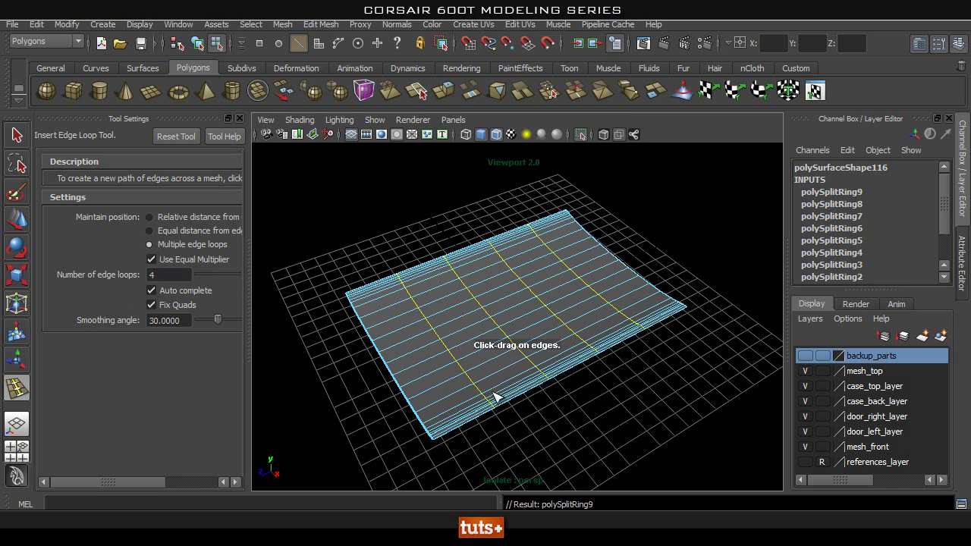
pyautogui.keyDown('alt'); pyautogui.moveTo(508, 383); pyautogui.dragTo(553, 382); pyautogui.keyUp('alt')
# - Scale the four new edge loops apart toward the panel's ends, close the tool settings and return to object mode
pyautogui.press('r')
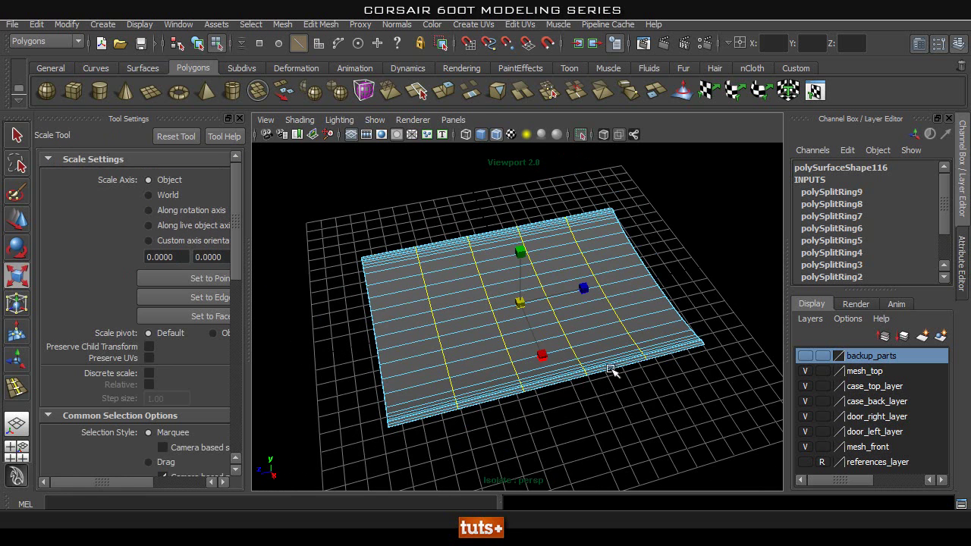
pyautogui.moveTo(577, 285); pyautogui.dragTo(613, 286)
pyautogui.click(239, 119)
pyautogui.press('q')
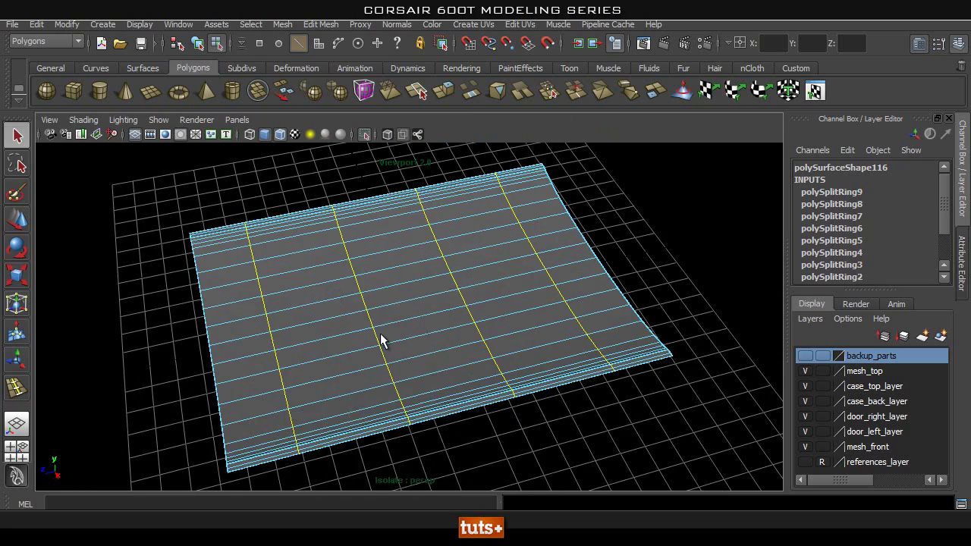
pyautogui.moveTo(380, 333); pyautogui.dragTo(447, 250, button='right')
pyautogui.keyDown('alt'); pyautogui.moveTo(712, 282); pyautogui.dragTo(351, 318); pyautogui.keyUp('alt')
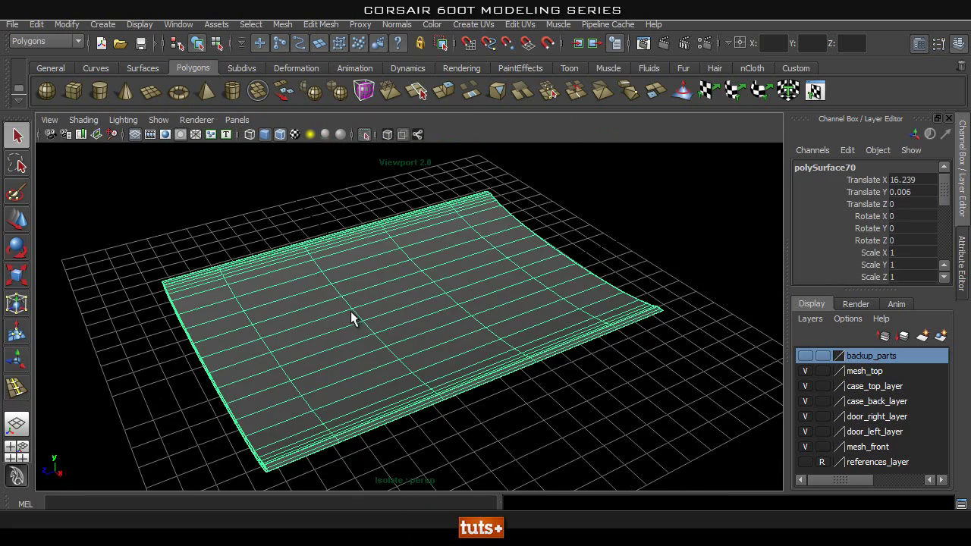
# - Display the panel with smooth mesh preview and leave isolation so the whole case is shown
pyautogui.click(266, 135)
pyautogui.click(265, 135)
pyautogui.click(678, 208)
pyautogui.click(342, 320)
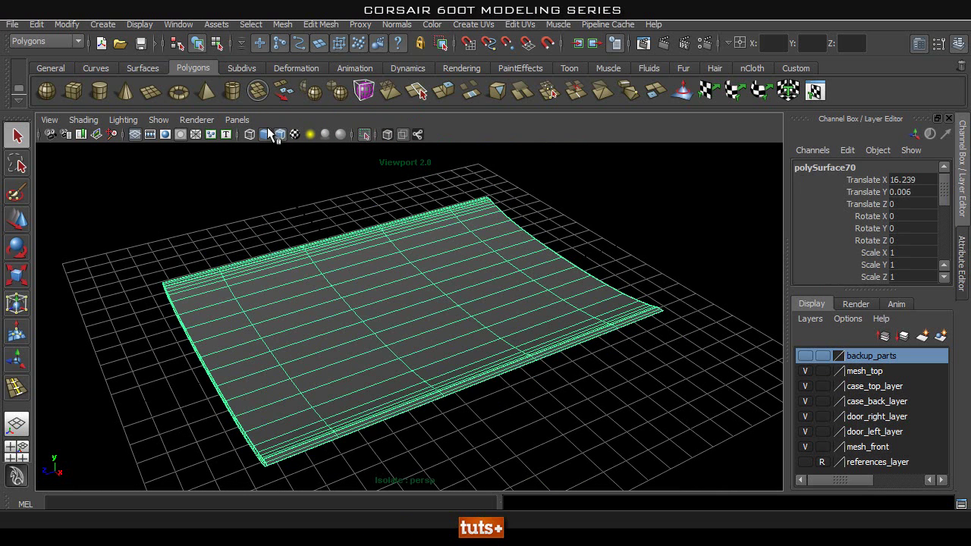
pyautogui.moveTo(422, 254); pyautogui.dragTo(489, 237, button='right')
pyautogui.click(627, 240)
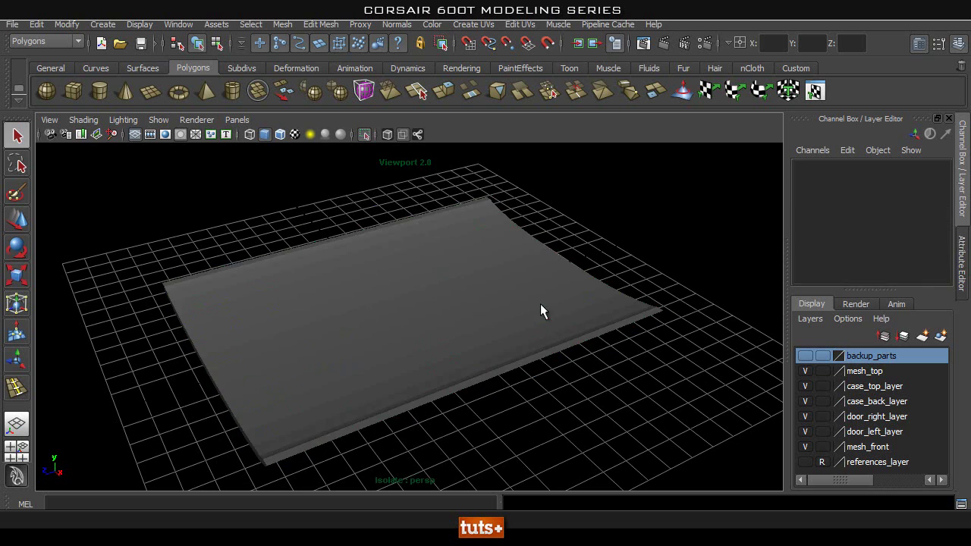
pyautogui.click(540, 305)
pyautogui.press('3')
pyautogui.click(660, 248)
pyautogui.keyDown('alt'); pyautogui.moveTo(660, 248); pyautogui.dragTo(363, 203); pyautogui.keyUp('alt')
pyautogui.click(365, 134)
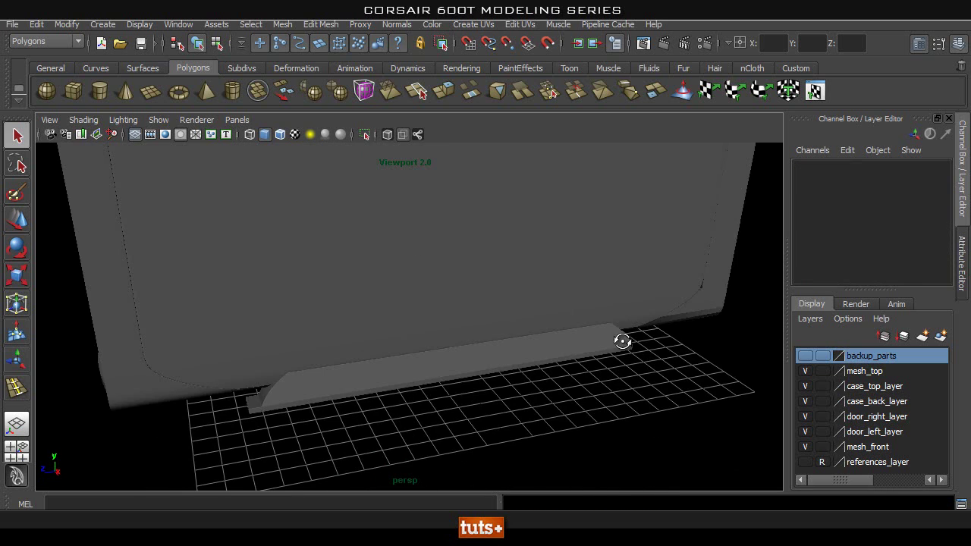
# - Select the two side frames together with the panel between them and isolate the three objects
pyautogui.keyDown('alt'); pyautogui.moveTo(622, 342); pyautogui.dragTo(597, 312); pyautogui.keyUp('alt')
pyautogui.click(730, 278)
pyautogui.keyDown('shift'); pyautogui.click(114, 297); pyautogui.keyUp('shift')
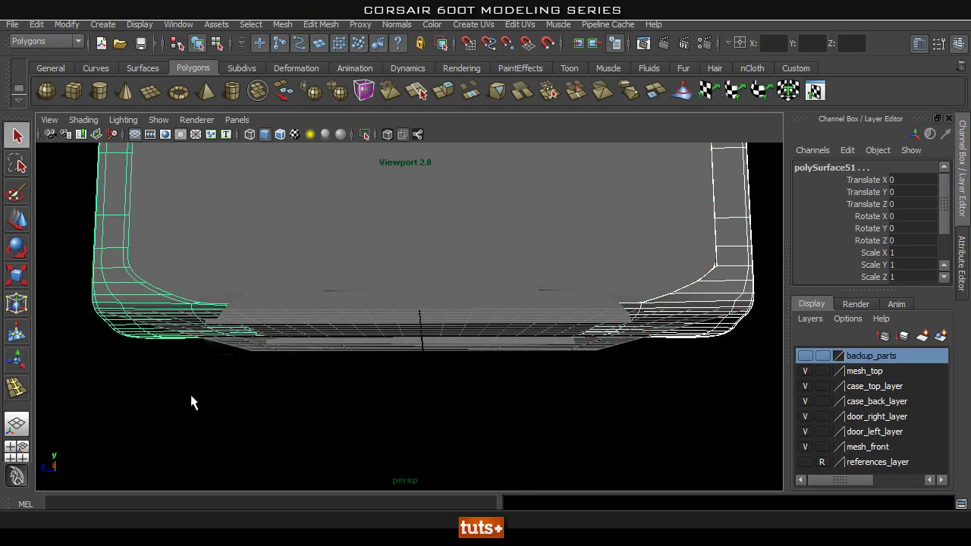
pyautogui.keyDown('alt'); pyautogui.moveTo(190, 395); pyautogui.dragTo(305, 327); pyautogui.keyUp('alt')
pyautogui.keyDown('shift'); pyautogui.click(305, 327); pyautogui.keyUp('shift')
pyautogui.click(364, 134)
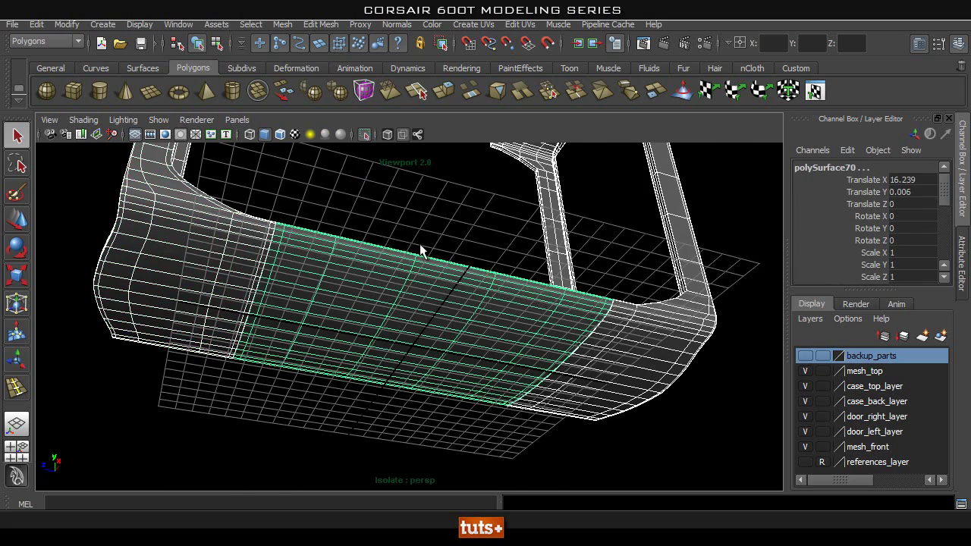
# - Turn on smooth mesh preview for the panel and both adjoining frames
pyautogui.keyDown('alt'); pyautogui.moveTo(420, 243); pyautogui.dragTo(423, 297); pyautogui.keyUp('alt')
pyautogui.click(326, 250)
pyautogui.keyDown('alt'); pyautogui.moveTo(311, 282); pyautogui.dragTo(356, 312, button='right'); pyautogui.keyUp('alt')
pyautogui.click(353, 312)
pyautogui.press('3')
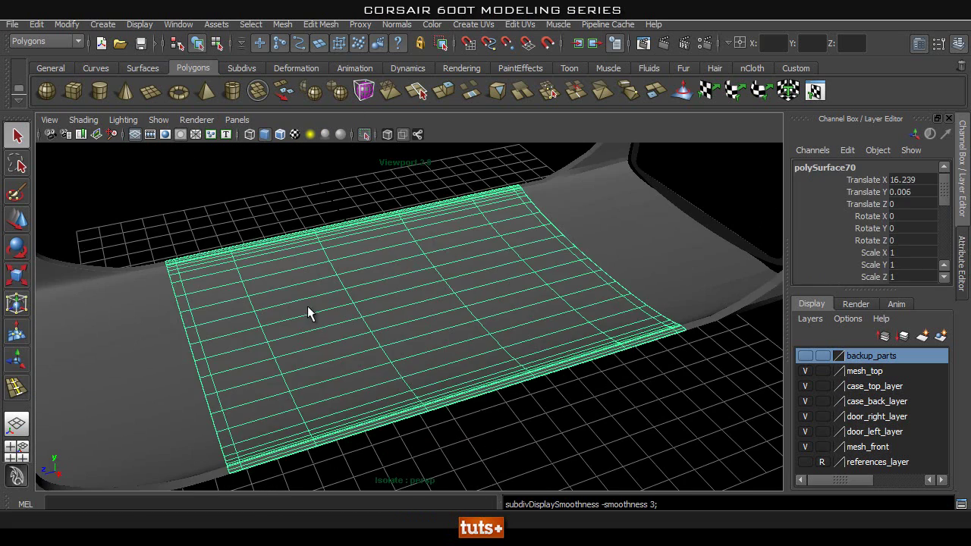
pyautogui.click(168, 294)
pyautogui.press('3')
pyautogui.click(665, 245)
pyautogui.press('3')
pyautogui.click(682, 176)
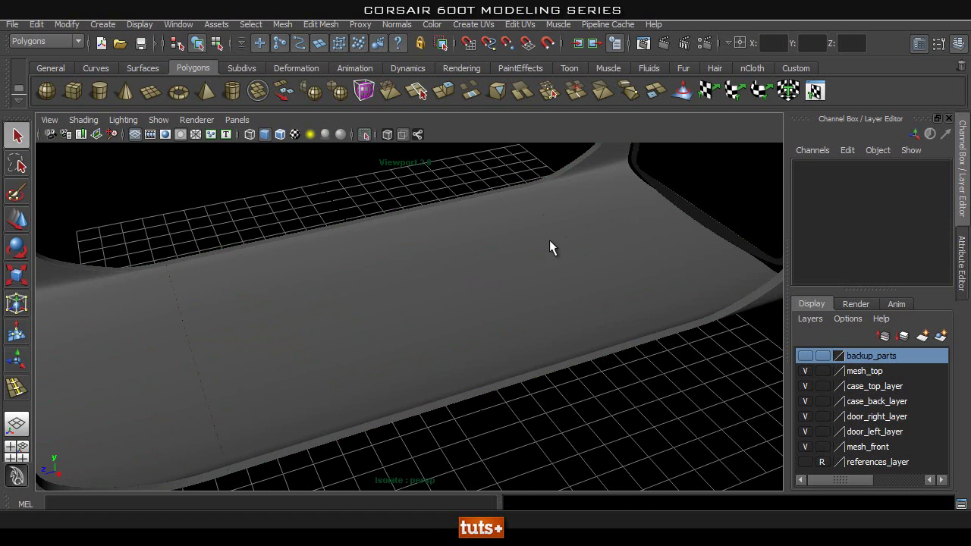
# - Inspect the seam where the smoothed panel meets the adjoining frame
pyautogui.keyDown('alt'); pyautogui.moveTo(669, 287); pyautogui.dragTo(562, 280); pyautogui.keyUp('alt')
pyautogui.keyDown('alt'); pyautogui.moveTo(618, 363); pyautogui.dragTo(537, 278); pyautogui.keyUp('alt')
pyautogui.keyDown('alt'); pyautogui.moveTo(538, 278); pyautogui.dragTo(833, 347, button='right'); pyautogui.keyUp('alt')
pyautogui.moveTo(585, 337)
pyautogui.keyDown('alt'); pyautogui.mouseDown()
pyautogui.moveTo(534, 317)
pyautogui.moveTo(587, 319)
pyautogui.mouseUp(); pyautogui.keyUp('alt')
pyautogui.keyDown('alt'); pyautogui.moveTo(502, 324); pyautogui.dragTo(518, 325, button='right'); pyautogui.keyUp('alt')
pyautogui.keyDown('alt'); pyautogui.moveTo(519, 327); pyautogui.dragTo(571, 363, button='middle'); pyautogui.keyUp('alt')
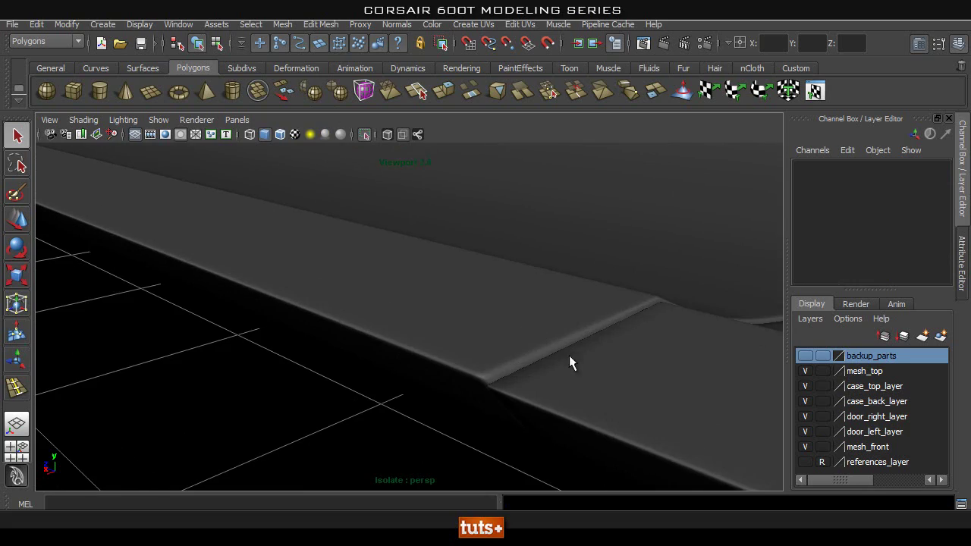
# - Select the panel between the frames and center its pivot
pyautogui.click(506, 354)
pyautogui.keyDown('alt'); pyautogui.moveTo(497, 352); pyautogui.dragTo(427, 349, button='right'); pyautogui.keyUp('alt')
pyautogui.keyDown('alt'); pyautogui.moveTo(427, 349); pyautogui.dragTo(557, 351); pyautogui.keyUp('alt')
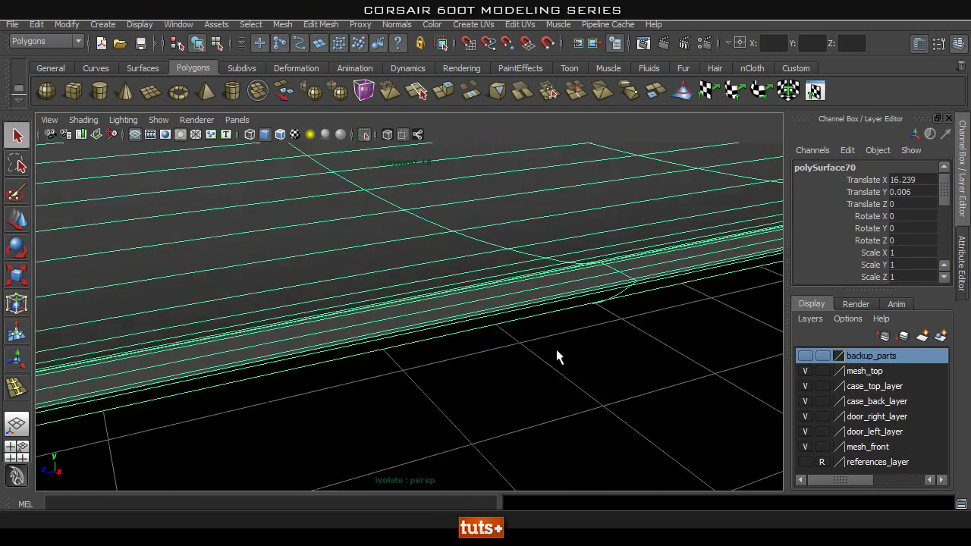
pyautogui.keyDown('alt'); pyautogui.moveTo(556, 351); pyautogui.dragTo(151, 308, button='right'); pyautogui.keyUp('alt')
pyautogui.keyDown('alt'); pyautogui.moveTo(150, 307); pyautogui.dragTo(437, 340); pyautogui.keyUp('alt')
pyautogui.keyDown('alt'); pyautogui.moveTo(437, 340); pyautogui.dragTo(432, 332, button='middle'); pyautogui.keyUp('alt')
pyautogui.moveTo(945, 183)
pyautogui.mouseDown()
pyautogui.moveTo(946, 212)
pyautogui.moveTo(943, 185)
pyautogui.mouseUp()
pyautogui.press('r')
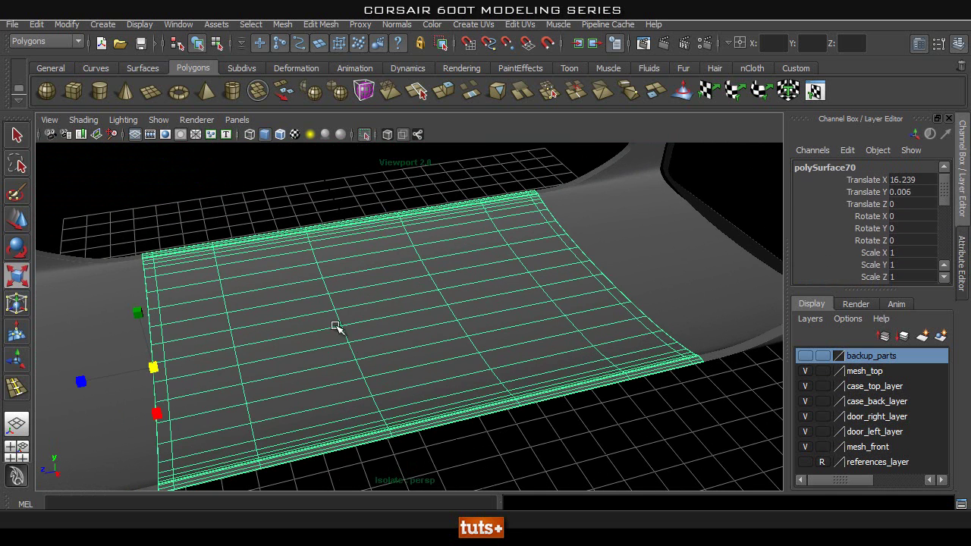
pyautogui.press('space')
pyautogui.click(236, 247)
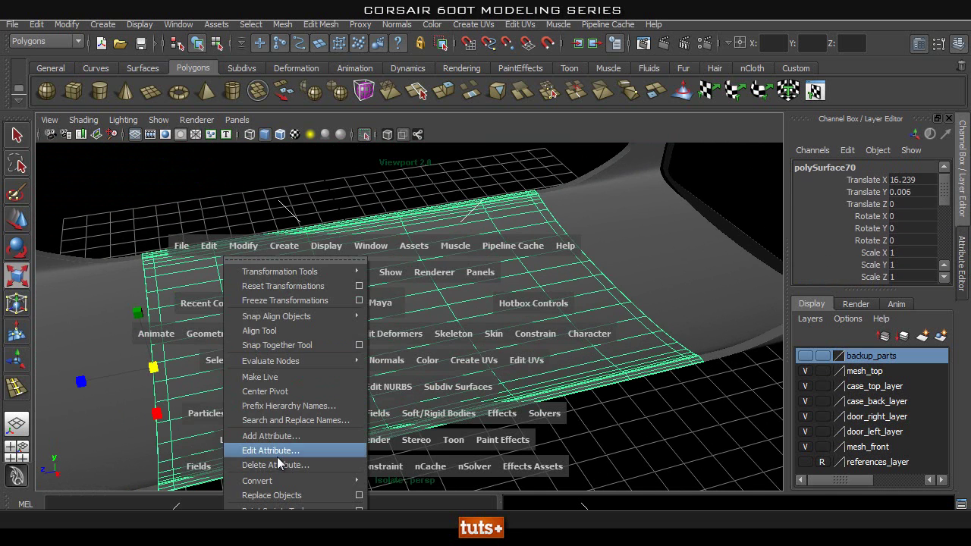
pyautogui.click(292, 384)
# - Set the panel's Scale Z to 0.999 and deselect it
pyautogui.moveTo(460, 318)
pyautogui.keyDown('alt'); pyautogui.mouseDown()
pyautogui.moveTo(440, 317)
pyautogui.moveTo(393, 280)
pyautogui.moveTo(440, 288)
pyautogui.moveTo(459, 306)
pyautogui.mouseUp(); pyautogui.keyUp('alt')
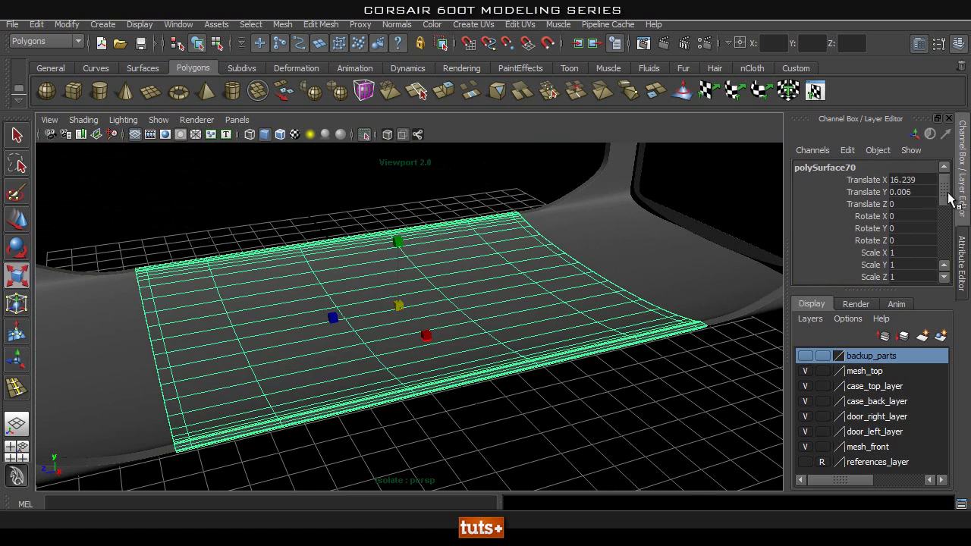
pyautogui.scroll(-1, 948, 199)
pyautogui.click(915, 260)
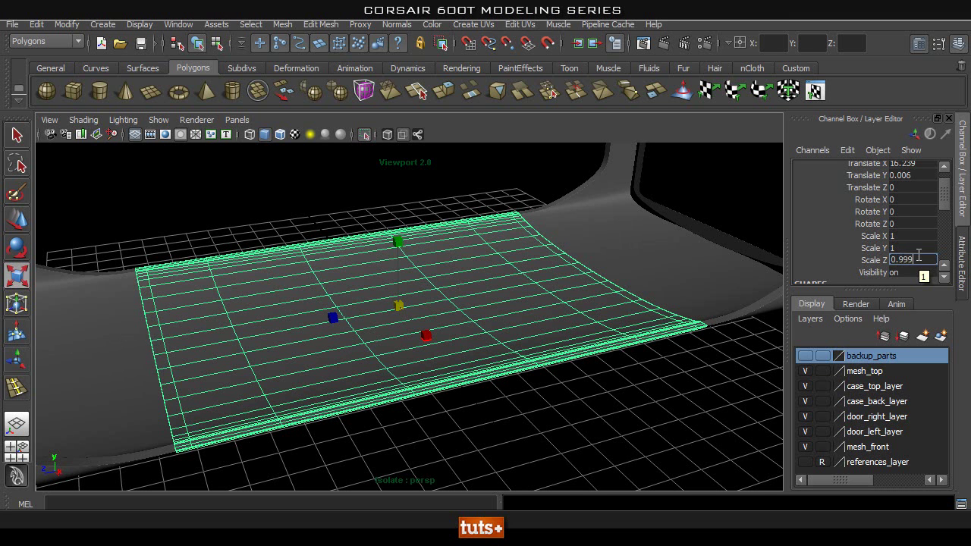
pyautogui.click(588, 428)
# - Check the gap between the scaled panel and the adjoining frames from several angles
pyautogui.keyDown('alt'); pyautogui.moveTo(609, 392); pyautogui.dragTo(536, 335); pyautogui.keyUp('alt')
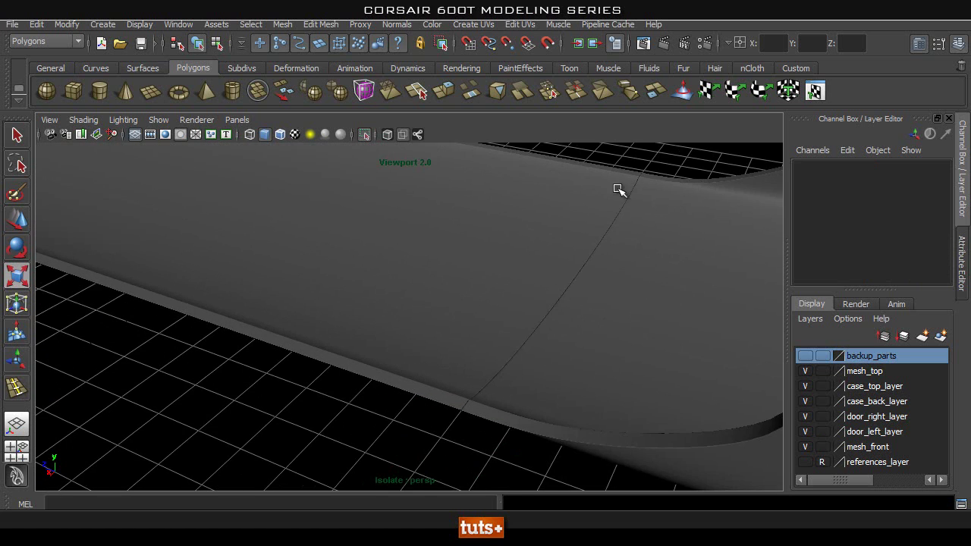
pyautogui.keyDown('alt'); pyautogui.moveTo(477, 422); pyautogui.dragTo(603, 367); pyautogui.keyUp('alt')
pyautogui.keyDown('alt'); pyautogui.moveTo(409, 389); pyautogui.dragTo(570, 410, button='right'); pyautogui.keyUp('alt')
pyautogui.keyDown('alt'); pyautogui.moveTo(570, 410); pyautogui.dragTo(503, 344, button='middle'); pyautogui.keyUp('alt')
pyautogui.keyDown('alt'); pyautogui.moveTo(504, 346); pyautogui.dragTo(493, 279); pyautogui.keyUp('alt')
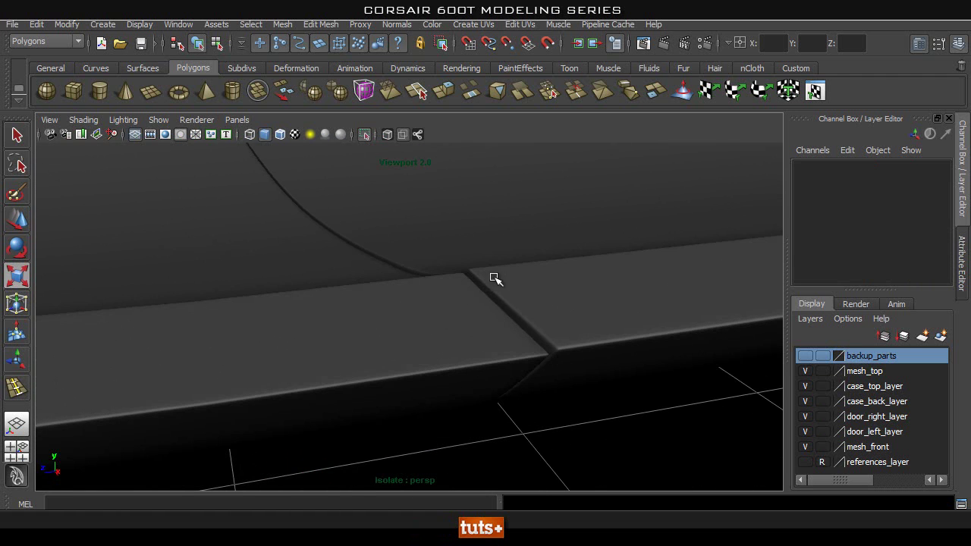
pyautogui.keyDown('alt'); pyautogui.moveTo(541, 360); pyautogui.dragTo(326, 212); pyautogui.keyUp('alt')
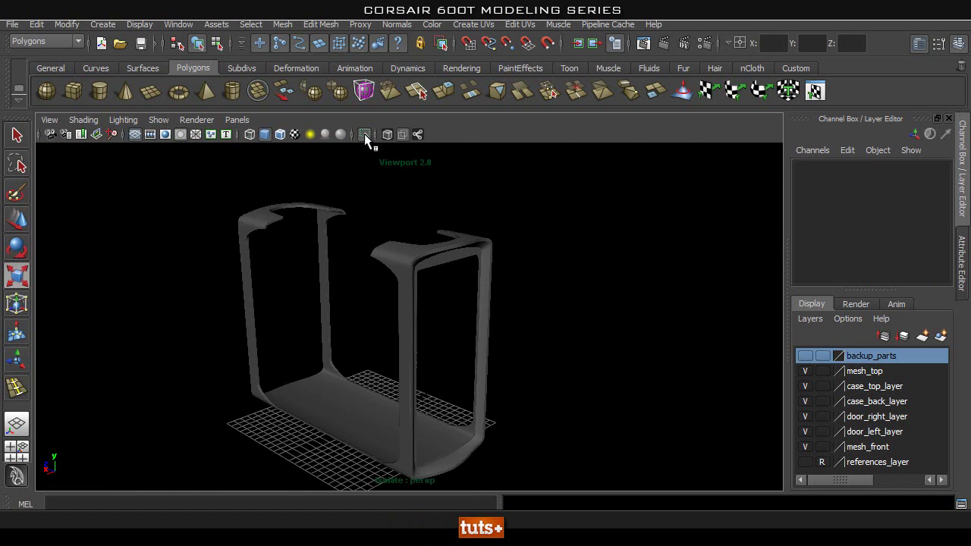
# - Show the whole case again and delete the leftover duplicate frame piece standing beside it
pyautogui.click(365, 136)
pyautogui.keyDown('alt'); pyautogui.moveTo(566, 264); pyautogui.dragTo(484, 346); pyautogui.keyUp('alt')
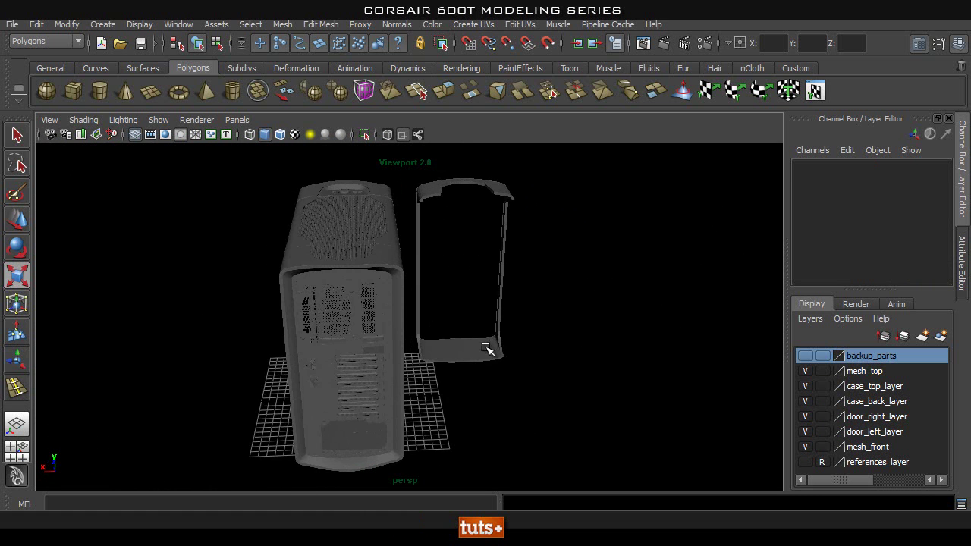
pyautogui.click(483, 348)
pyautogui.press('Delete')
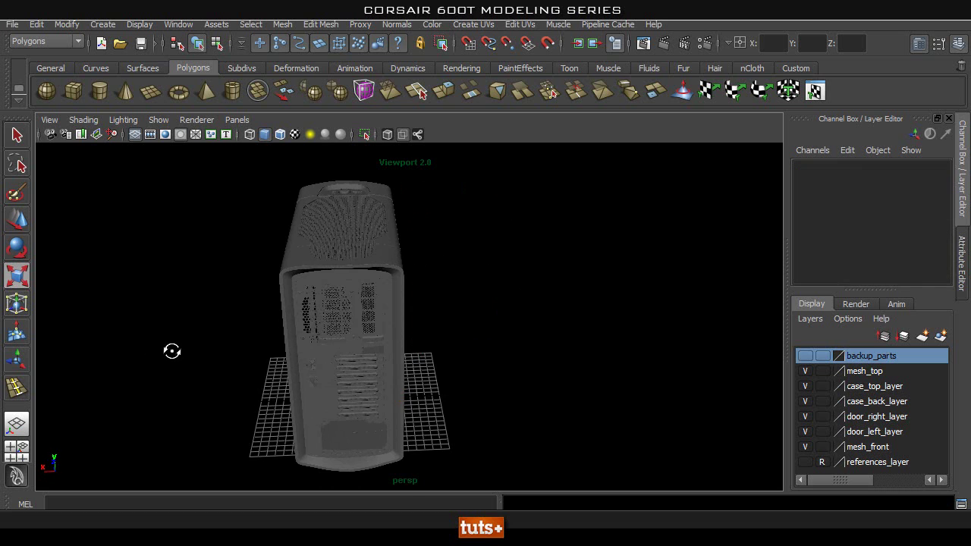
# - Examine the case from the side, bottom, front and top to review the assembled model
pyautogui.keyDown('alt'); pyautogui.moveTo(172, 352); pyautogui.dragTo(458, 360); pyautogui.keyUp('alt')
pyautogui.keyDown('alt'); pyautogui.moveTo(458, 360); pyautogui.dragTo(580, 353, button='right'); pyautogui.keyUp('alt')
pyautogui.keyDown('alt'); pyautogui.moveTo(579, 354); pyautogui.dragTo(533, 352, button='middle'); pyautogui.keyUp('alt')
pyautogui.keyDown('alt'); pyautogui.moveTo(598, 345); pyautogui.dragTo(353, 307, button='right'); pyautogui.keyUp('alt')
pyautogui.keyDown('alt'); pyautogui.moveTo(352, 307); pyautogui.dragTo(364, 263, button='middle'); pyautogui.keyUp('alt')
pyautogui.keyDown('alt'); pyautogui.moveTo(372, 342); pyautogui.dragTo(524, 284); pyautogui.keyUp('alt')
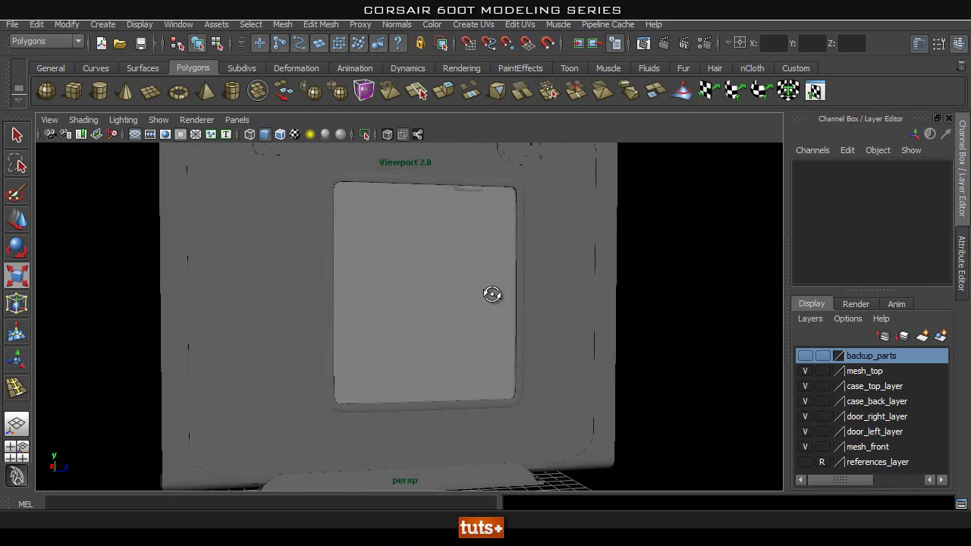
pyautogui.keyDown('alt'); pyautogui.moveTo(416, 294); pyautogui.dragTo(282, 218); pyautogui.keyUp('alt')
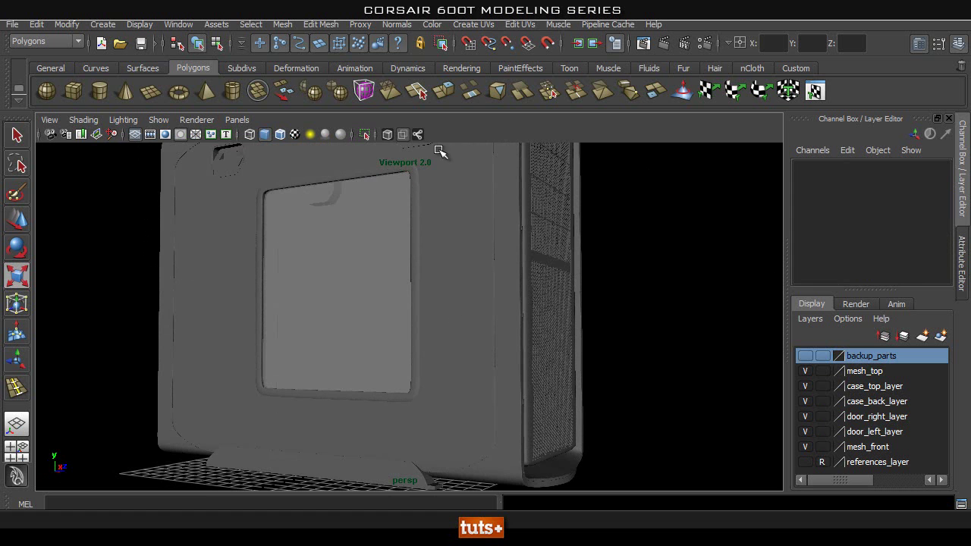
pyautogui.keyDown('alt'); pyautogui.moveTo(471, 277); pyautogui.dragTo(420, 320); pyautogui.keyUp('alt')
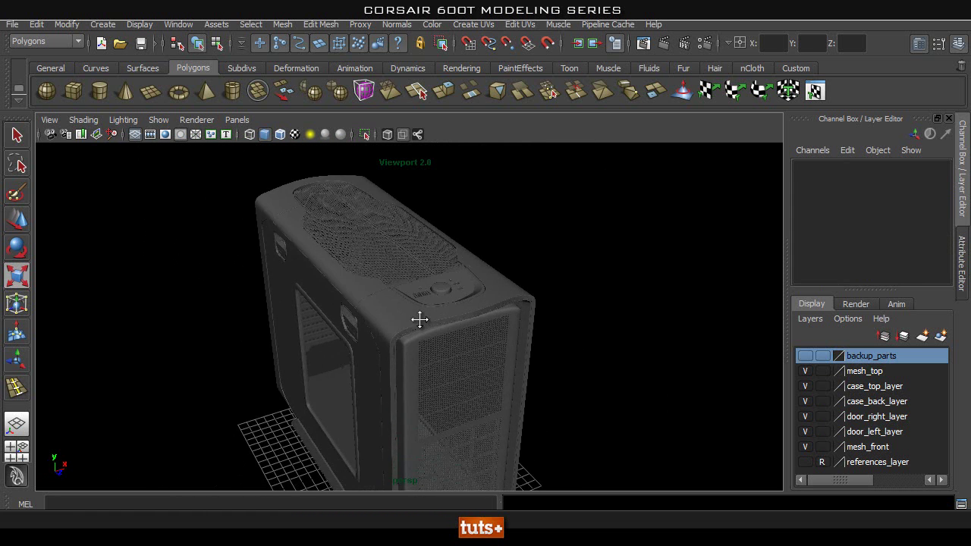
pyautogui.keyDown('alt'); pyautogui.moveTo(365, 358); pyautogui.dragTo(387, 281); pyautogui.keyUp('alt')
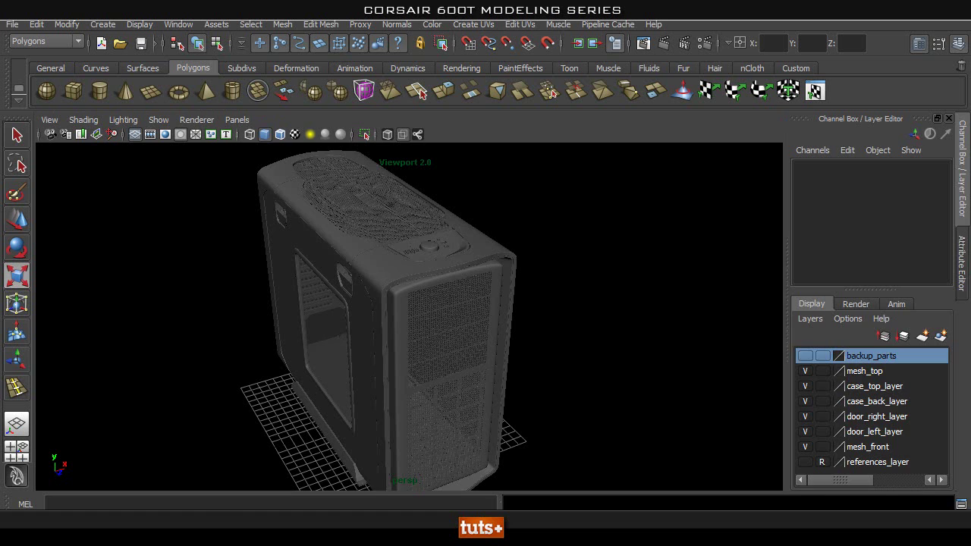
# - Browse the scene objects in the Outliner, selecting pSphere5, pPipe8, pPipe7, pCube26, pCube25, pCylinder1 and polySurface60 to identify each part
pyautogui.moveTo(635, 206); pyautogui.dragTo(187, 107)
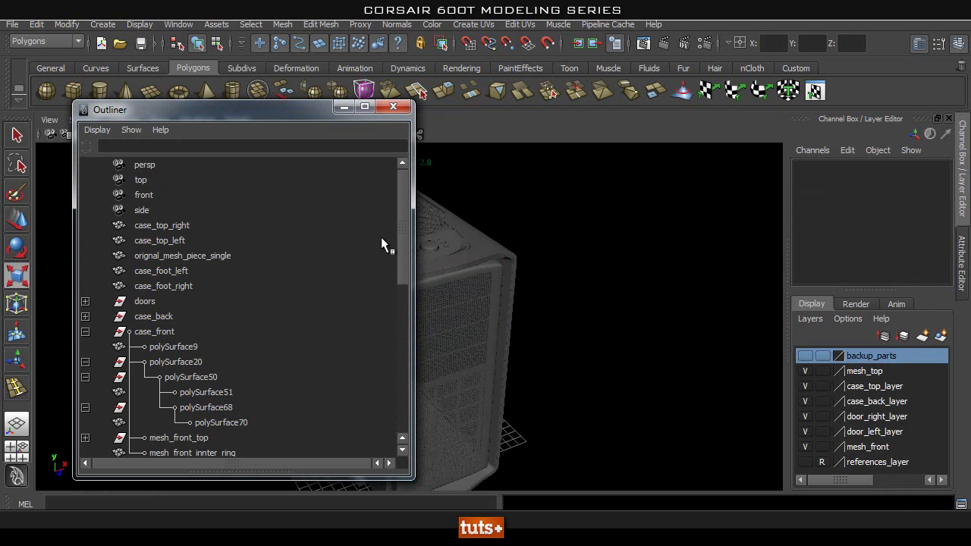
pyautogui.moveTo(402, 213); pyautogui.dragTo(406, 307)
pyautogui.scroll(-3, 173, 403)
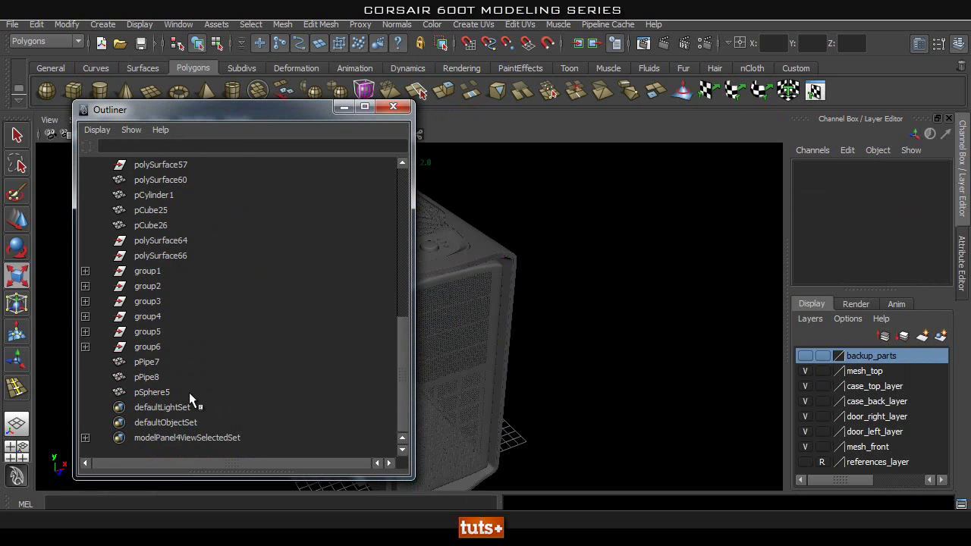
pyautogui.click(142, 391)
pyautogui.click(145, 377)
pyautogui.click(153, 363)
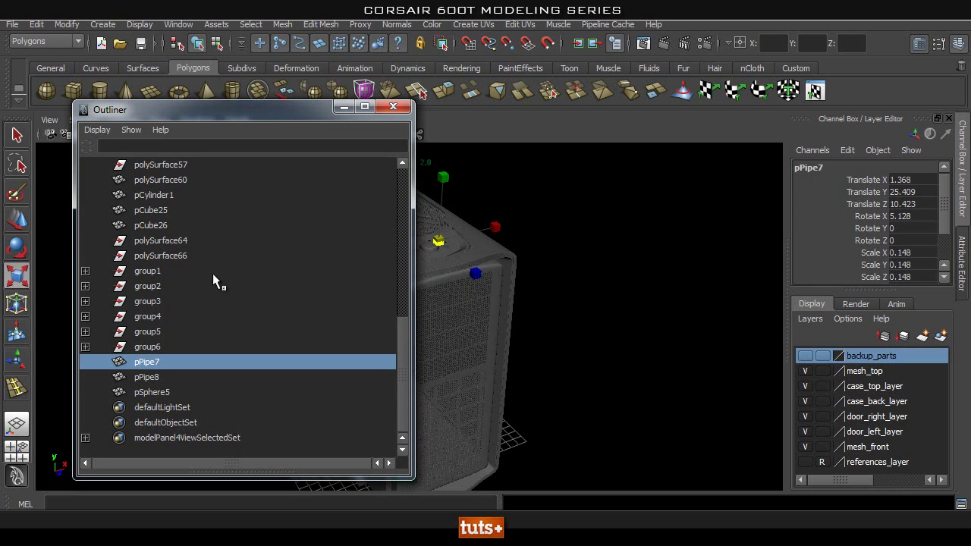
pyautogui.click(167, 226)
pyautogui.click(161, 210)
pyautogui.click(162, 195)
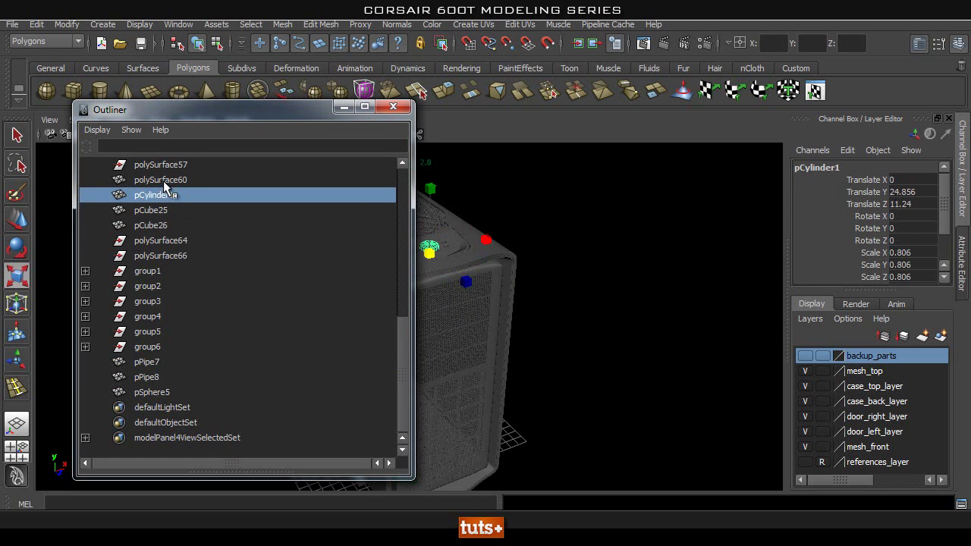
pyautogui.click(163, 179)
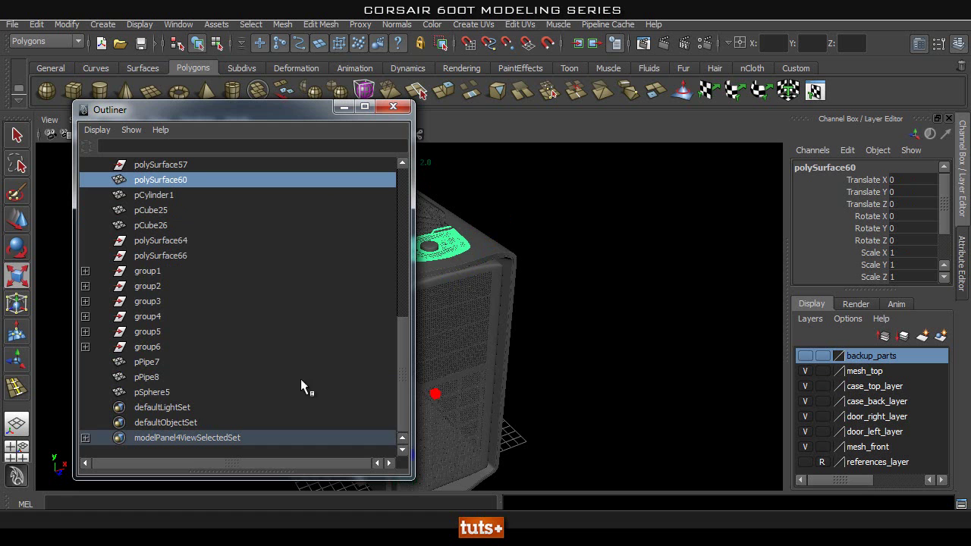
pyautogui.moveTo(406, 346); pyautogui.dragTo(403, 223)
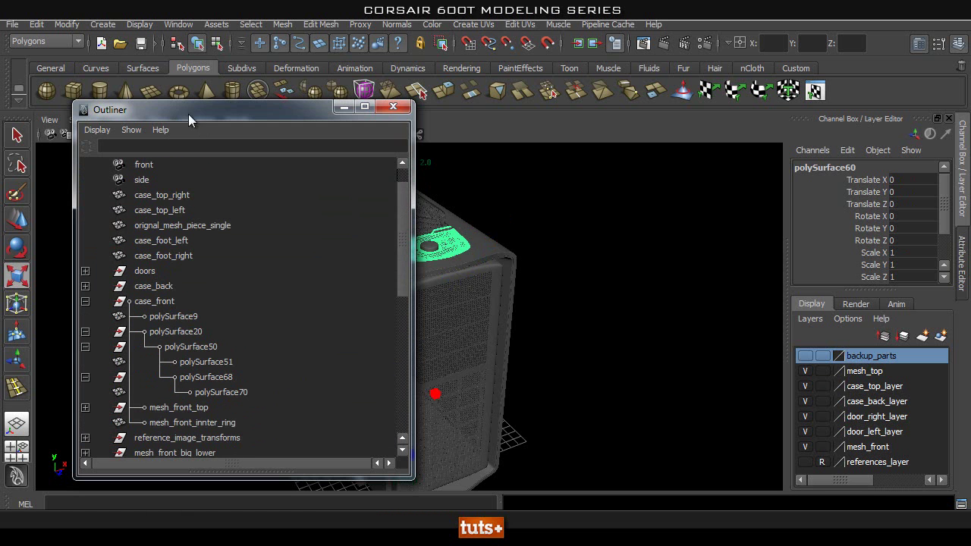
pyautogui.moveTo(189, 114); pyautogui.dragTo(172, 106)
pyautogui.moveTo(386, 206); pyautogui.dragTo(391, 290)
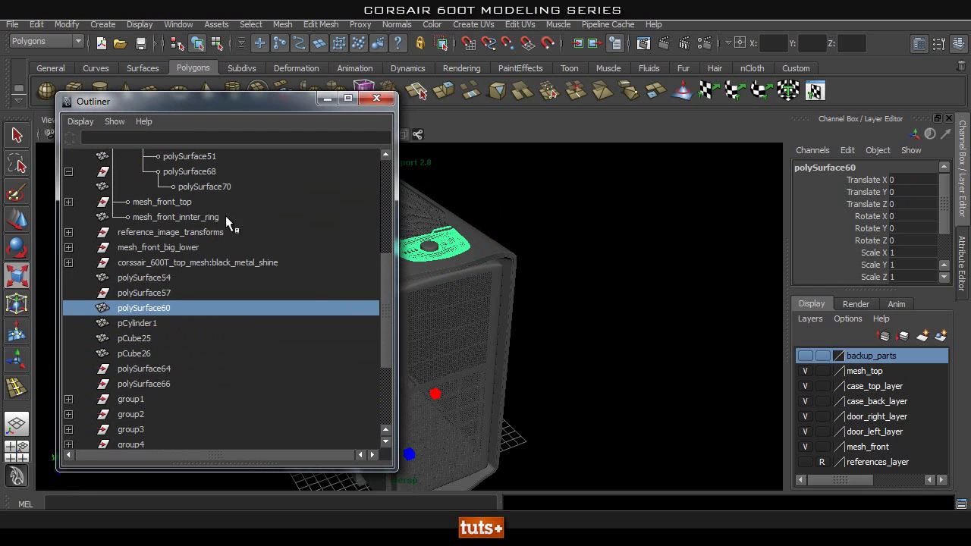